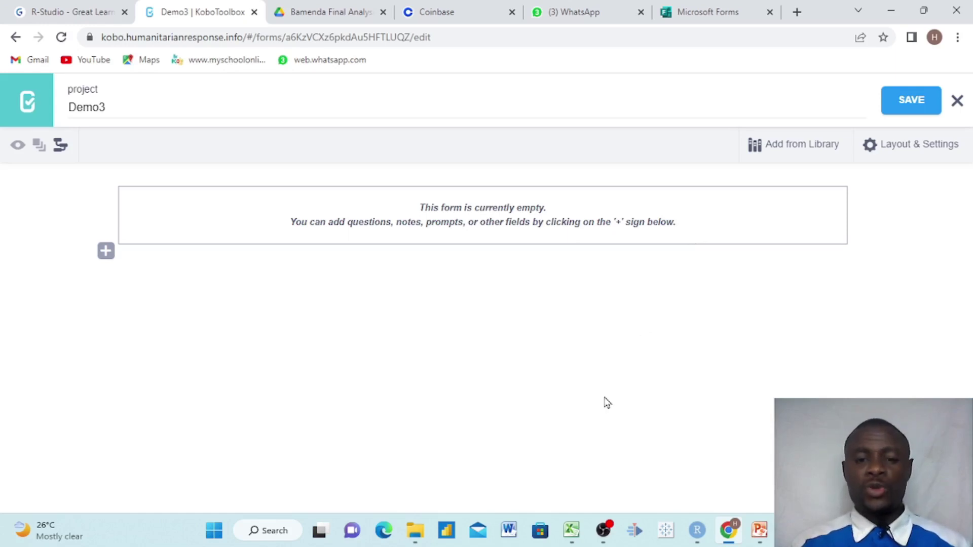
# Switch to Excel to review the ${} curly bracket and if(${x}=y,t,i) syntax notes, and return to the KoboToolbox form in Chrome.
pyautogui.moveTo(572, 530)
pyautogui.click(571, 500)
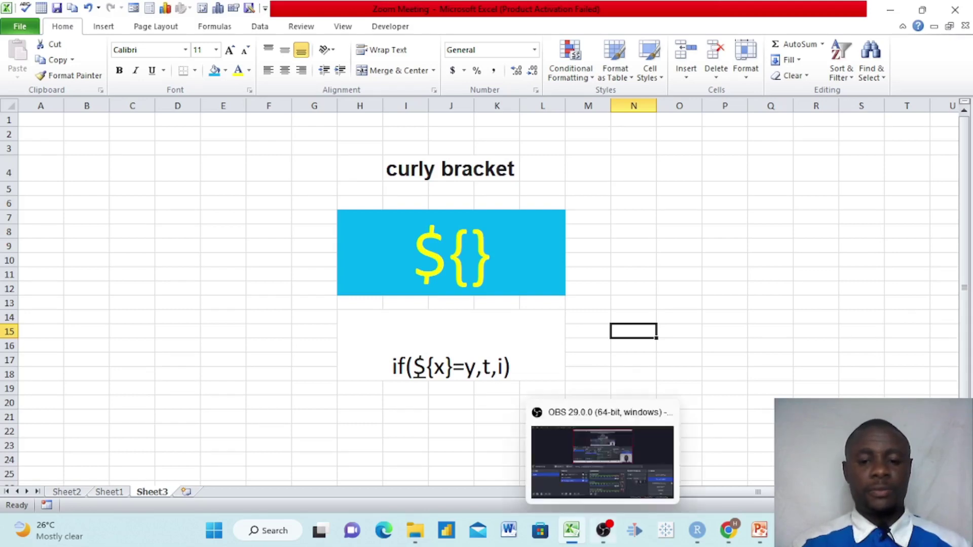
pyautogui.click(728, 530)
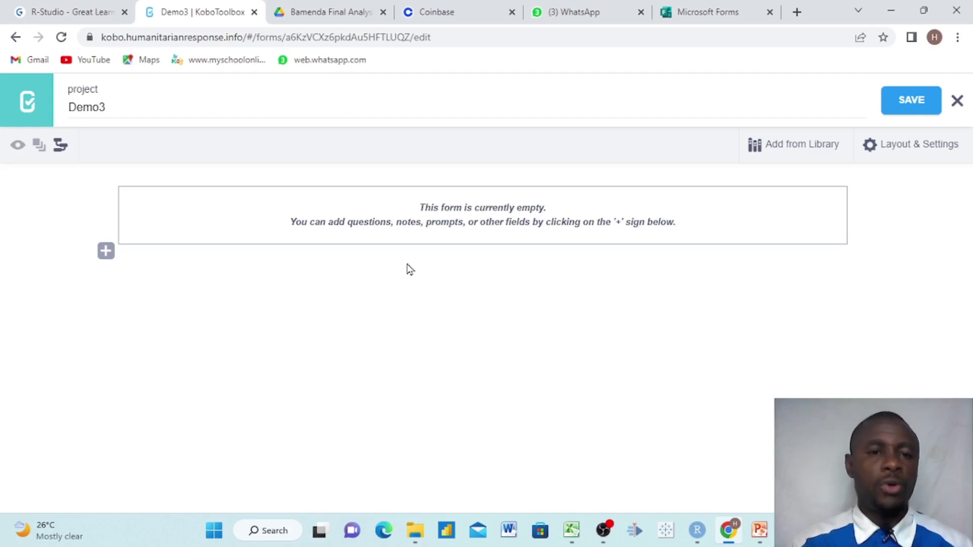
# Add a Select One question reading "What are some Data Analyst tools" to the empty form.
pyautogui.click(106, 252)
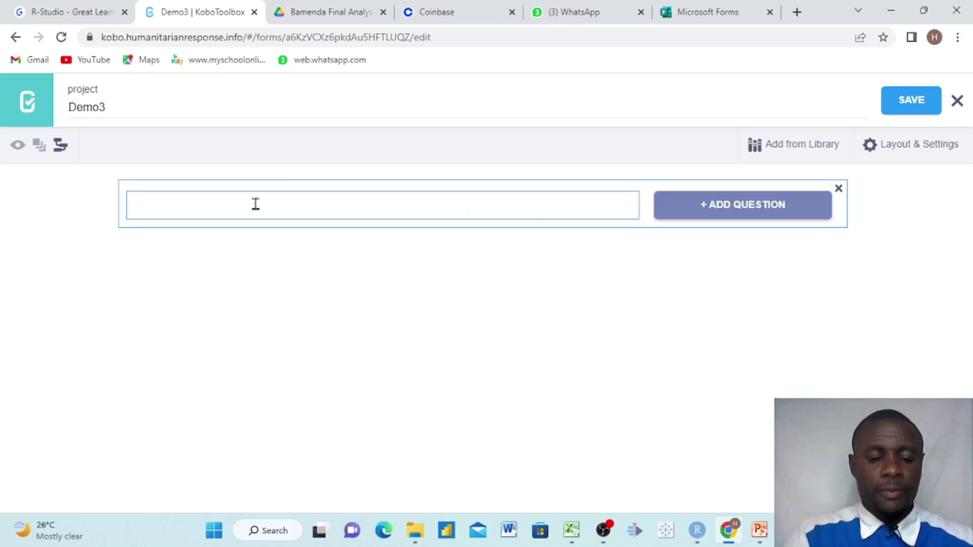
pyautogui.write('What')
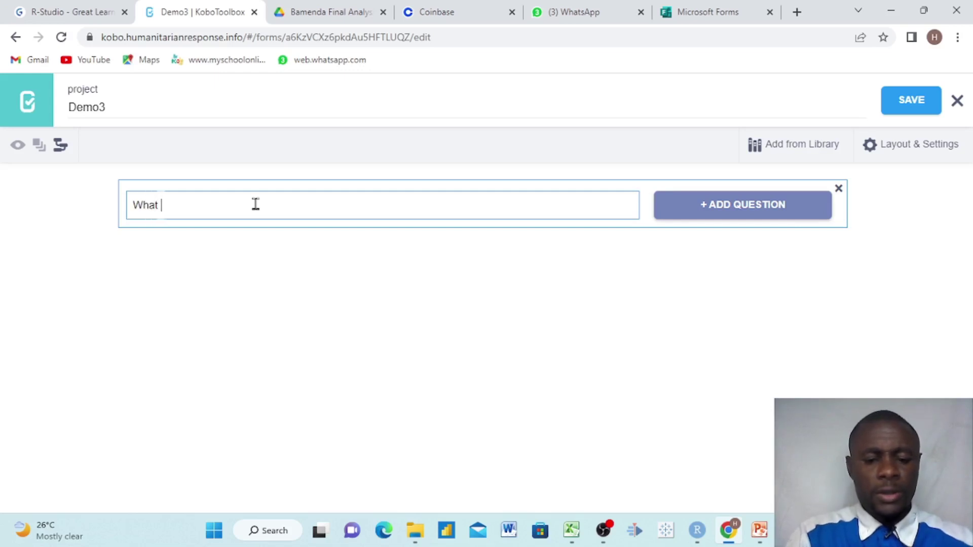
pyautogui.write(' are some')
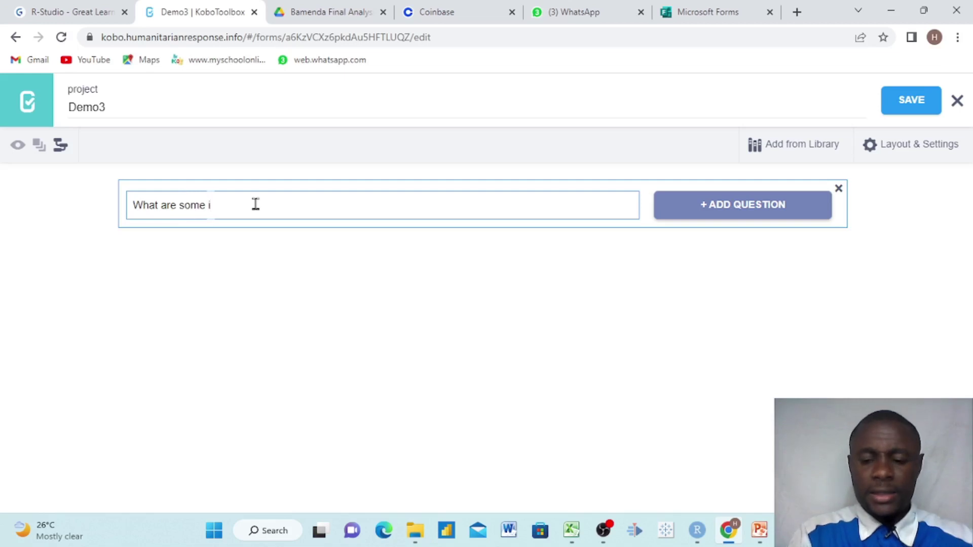
pyautogui.write(' Data')
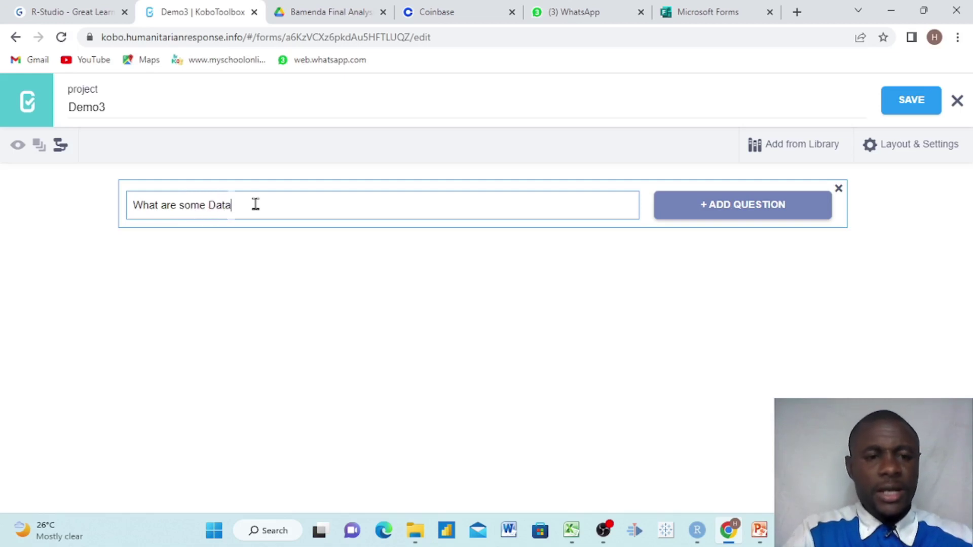
pyautogui.write(' Analyst')
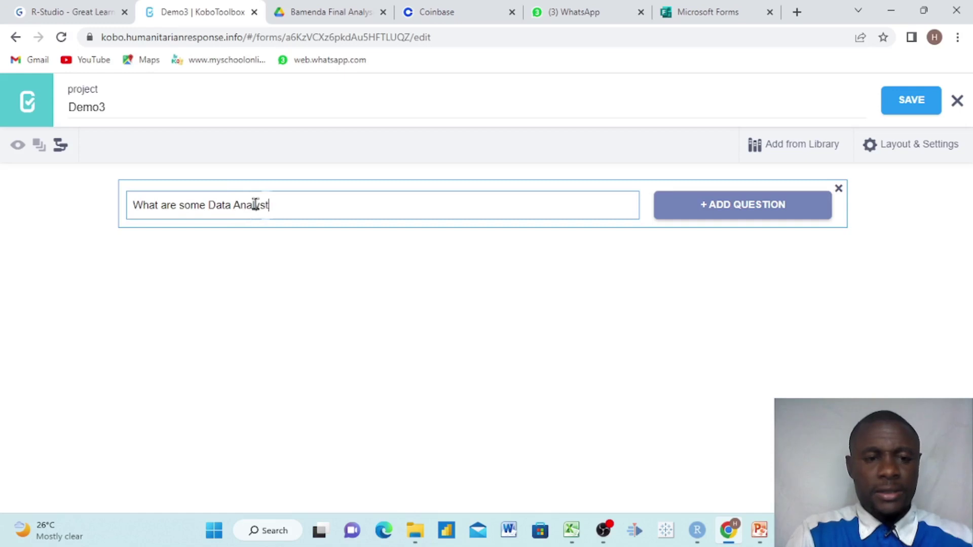
pyautogui.write(' tool')
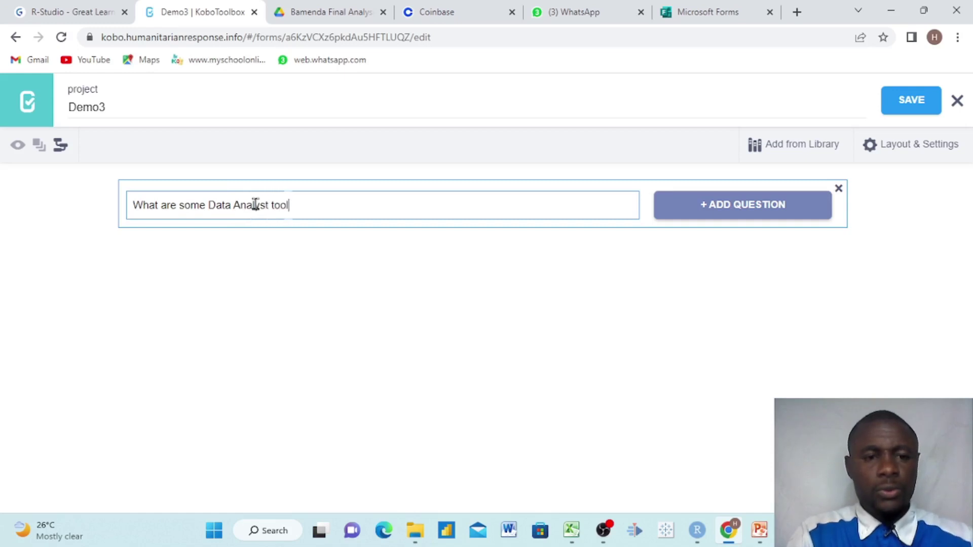
pyautogui.write('s')
pyautogui.click(710, 206)
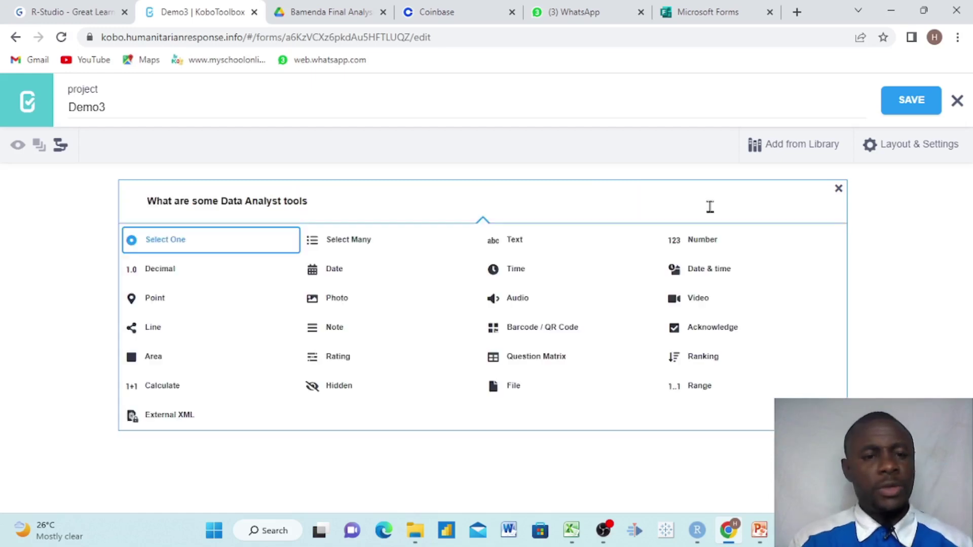
pyautogui.click(194, 239)
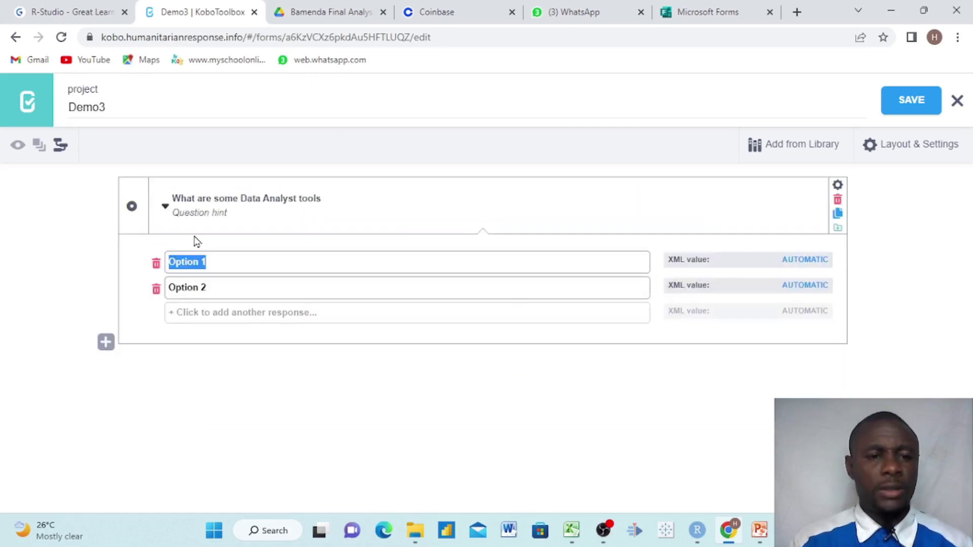
# Name the two response options of the Data Analyst tools question Excel and Cocoyam.
pyautogui.press('BackSpace')
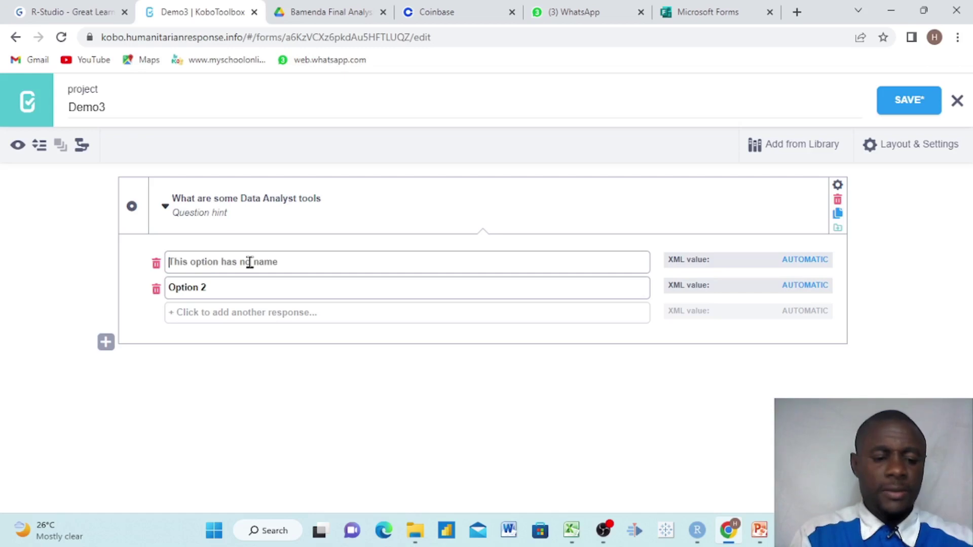
pyautogui.write('Excel')
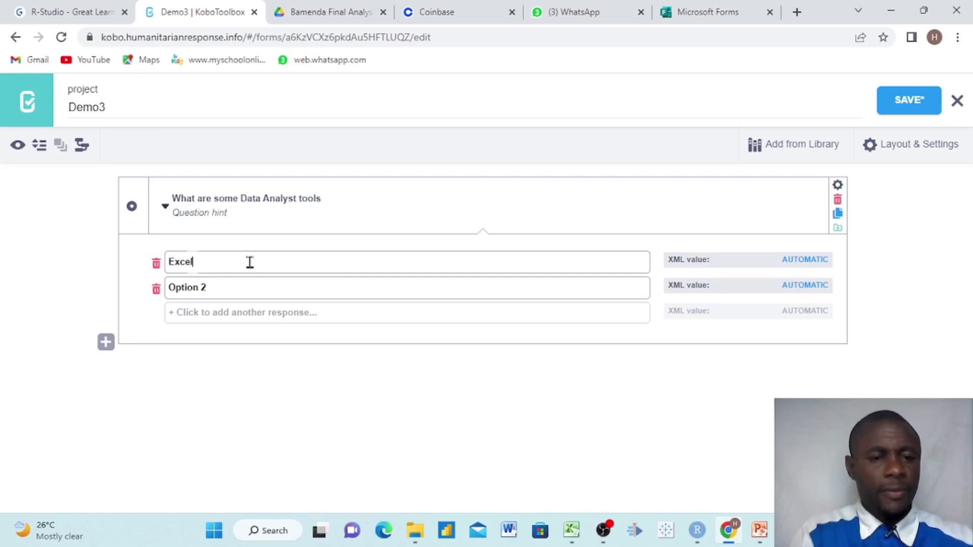
pyautogui.click(217, 285)
pyautogui.press('BackSpace')
pyautogui.press('BackSpace')
pyautogui.press('BackSpace')
pyautogui.press('BackSpace')
pyautogui.press('BackSpace')
pyautogui.press('BackSpace')
pyautogui.press('BackSpace')
pyautogui.press('BackSpace')
pyautogui.write('Cocoya')
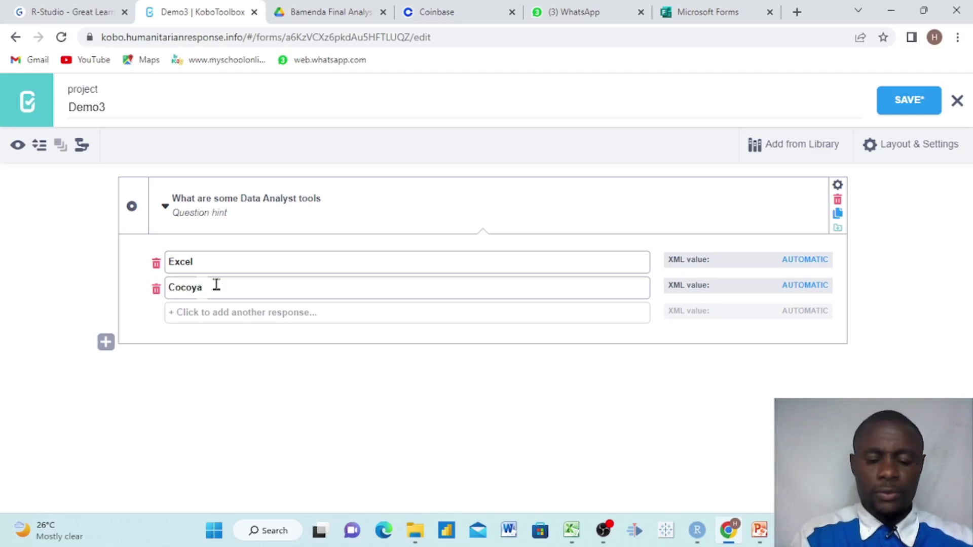
pyautogui.write('m')
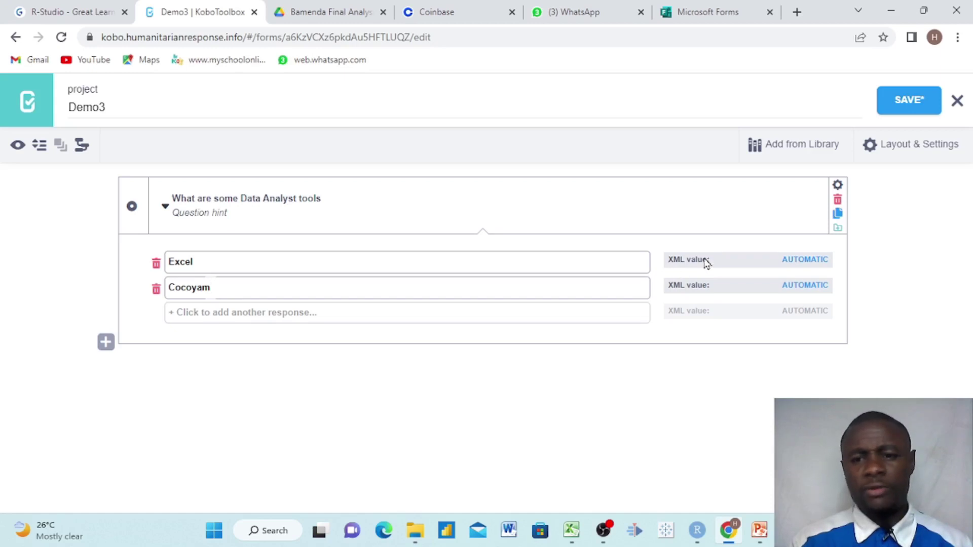
# Set the XML values to 1 for Excel and 2 for Cocoyam, and save the form.
pyautogui.click(806, 255)
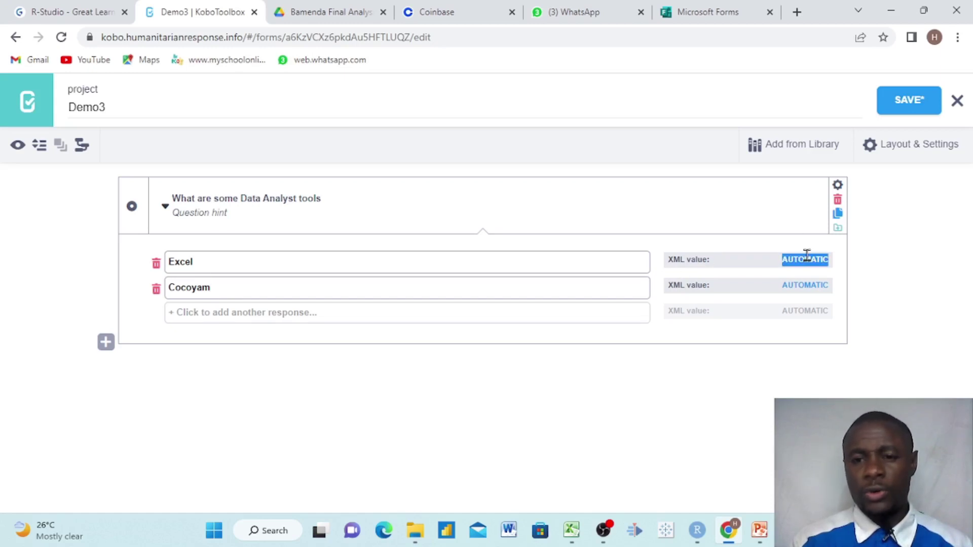
pyautogui.press('BackSpace')
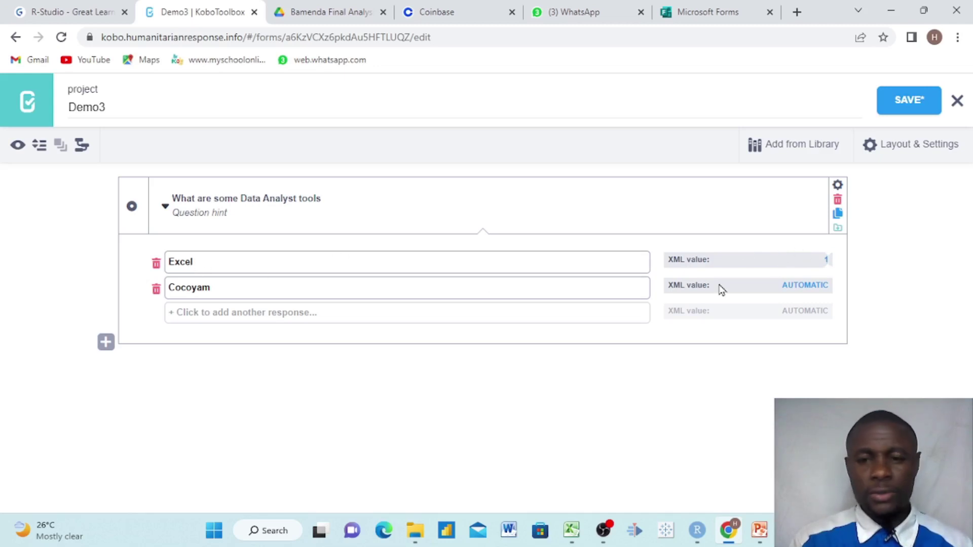
pyautogui.click(809, 287)
pyautogui.press('BackSpace')
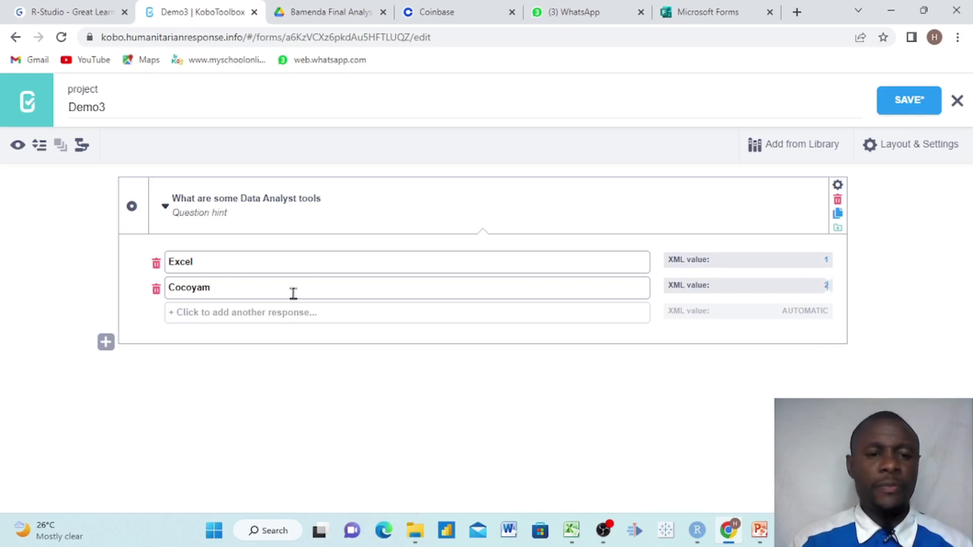
pyautogui.click(920, 100)
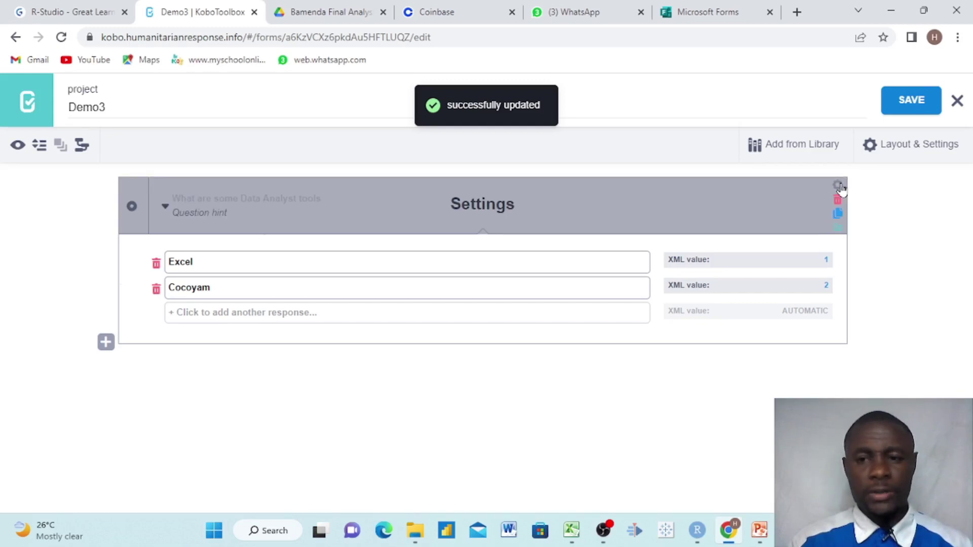
# Set the Data Analyst tools question's data column name to q1 and save the form.
pyautogui.click(839, 186)
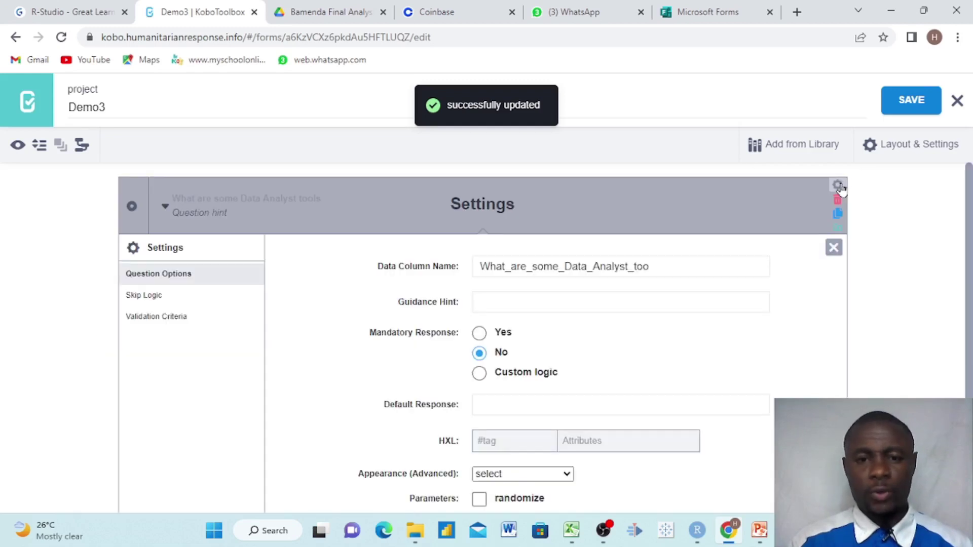
pyautogui.click(661, 268)
pyautogui.moveTo(661, 269); pyautogui.dragTo(482, 261)
pyautogui.press('BackSpace')
pyautogui.write('q1')
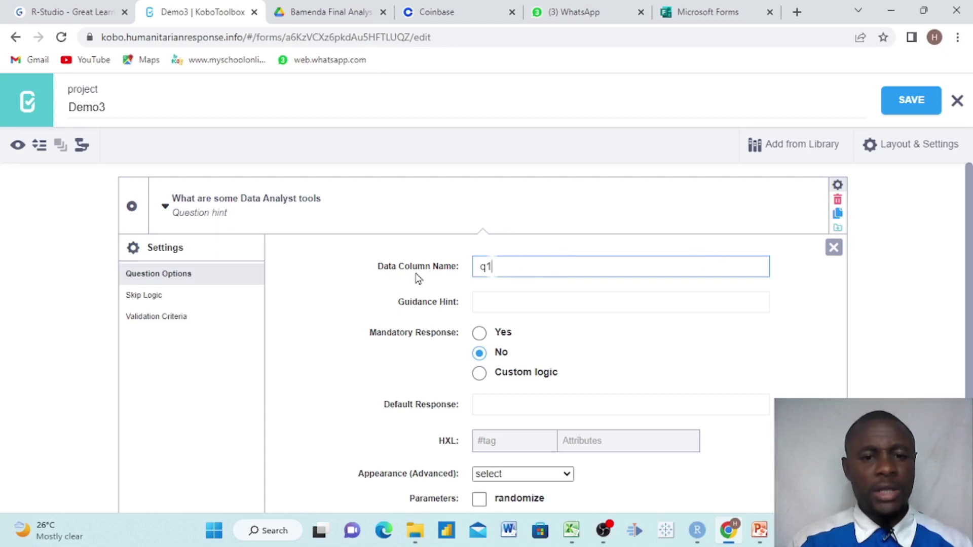
pyautogui.click(832, 248)
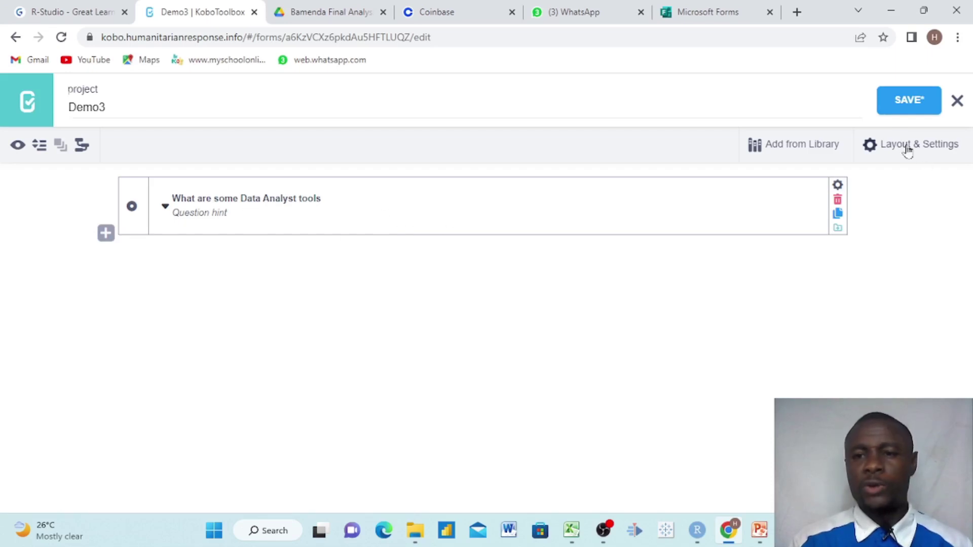
pyautogui.click(903, 112)
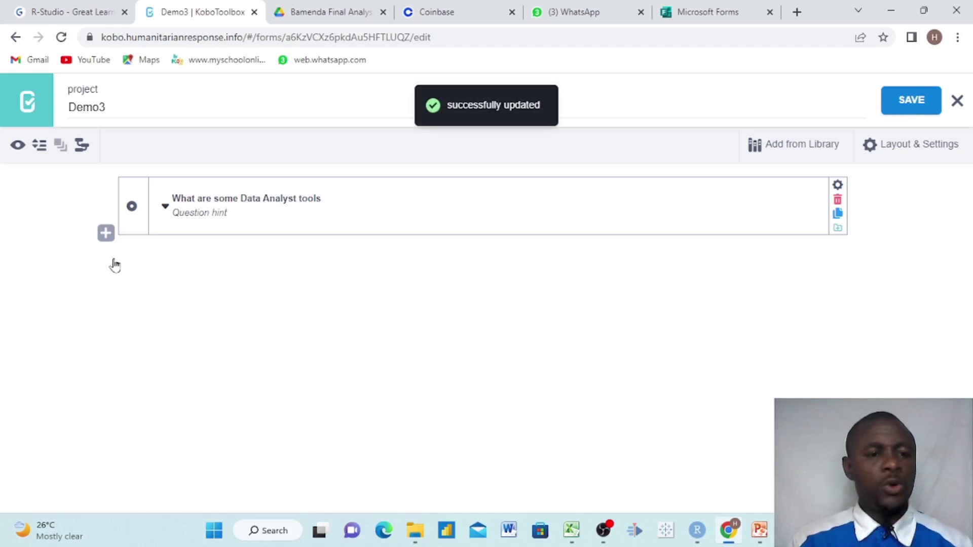
# Add a Select One question "What are some of the Agriculture tools?" and append a question mark to the Data Analyst tools question.
pyautogui.click(106, 235)
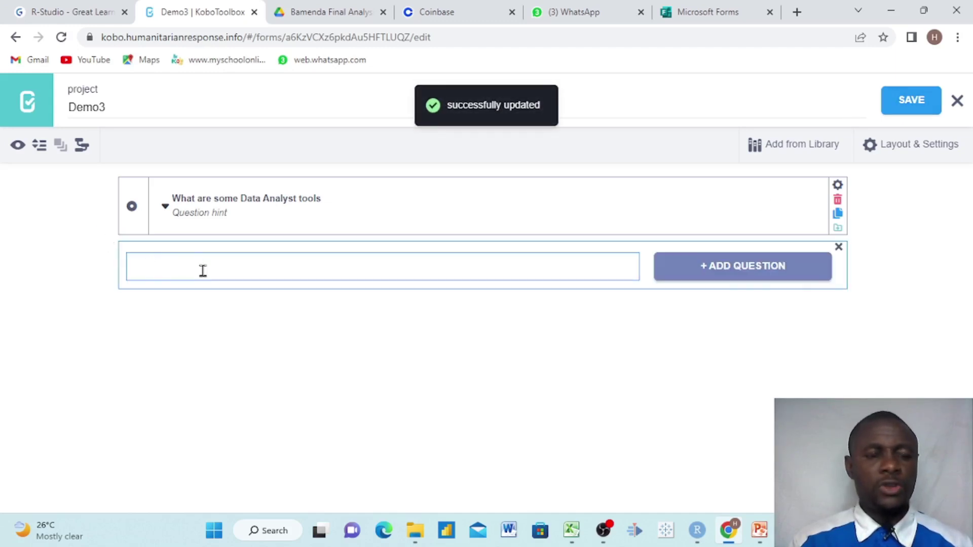
pyautogui.write('What')
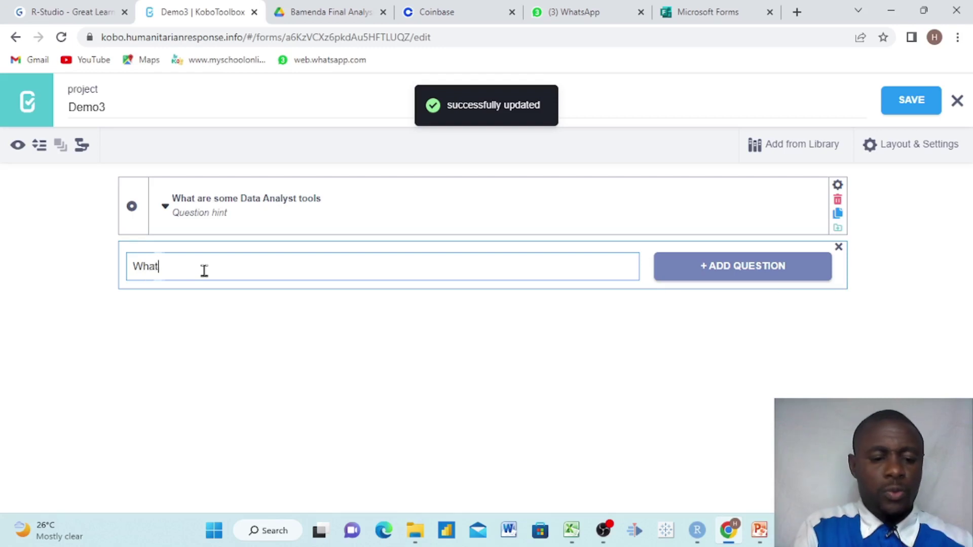
pyautogui.write(' are som')
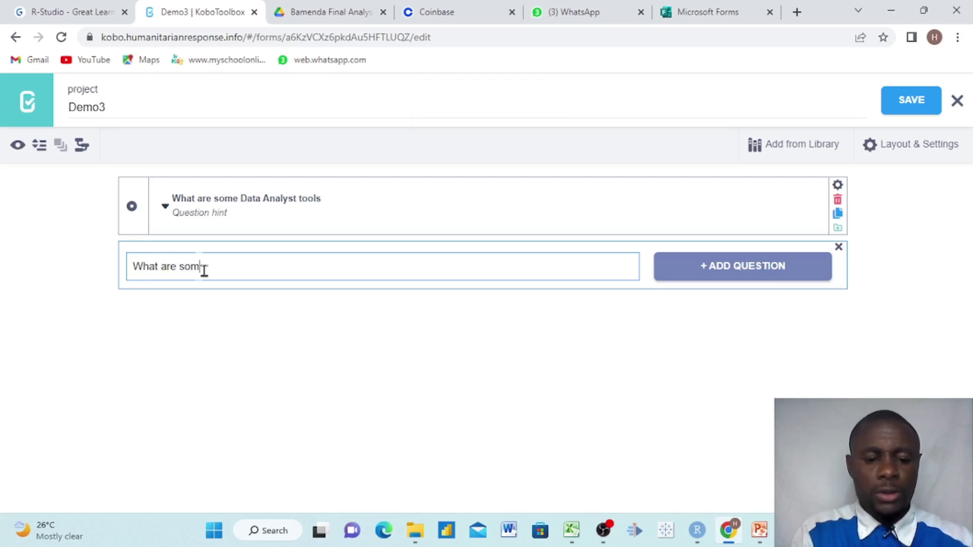
pyautogui.write('e of the ')
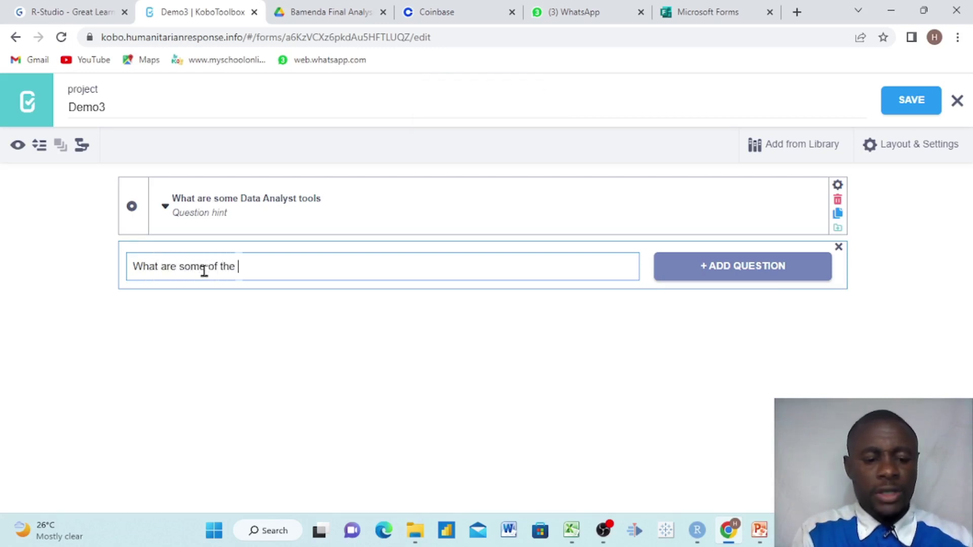
pyautogui.write('Agriculture ')
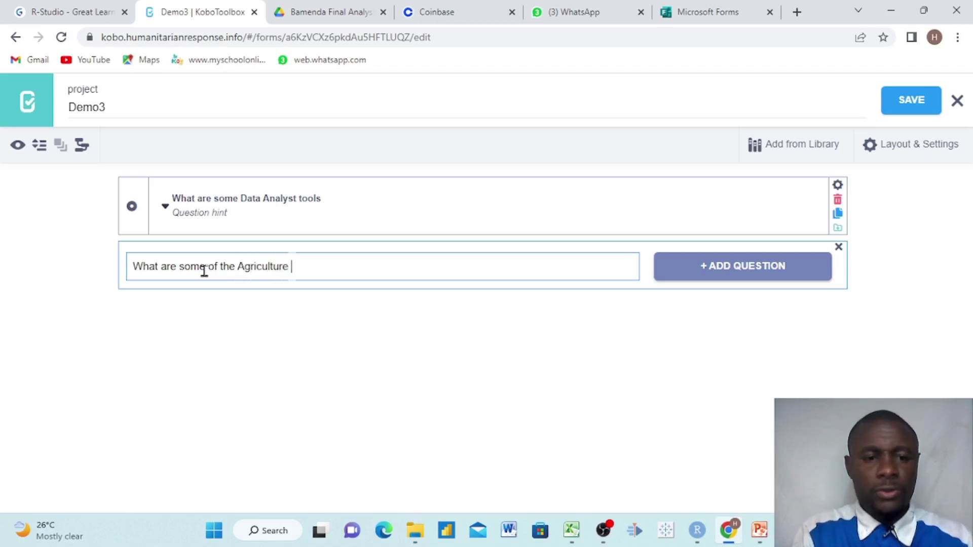
pyautogui.write('tools?')
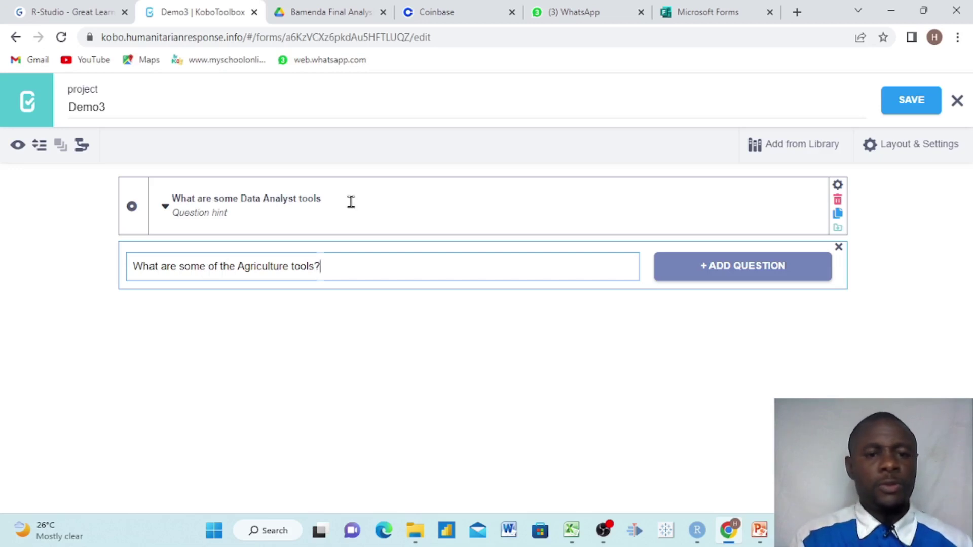
pyautogui.click(351, 201)
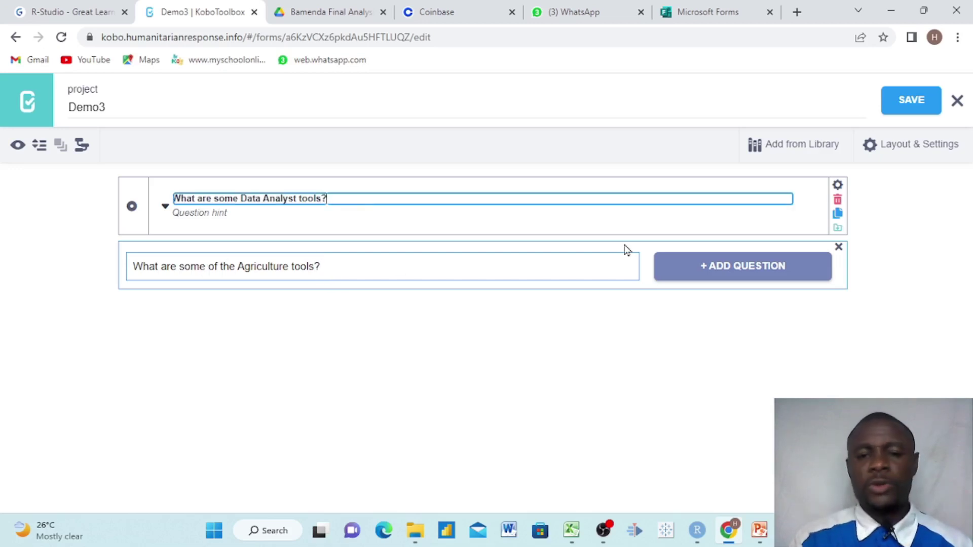
pyautogui.click(696, 270)
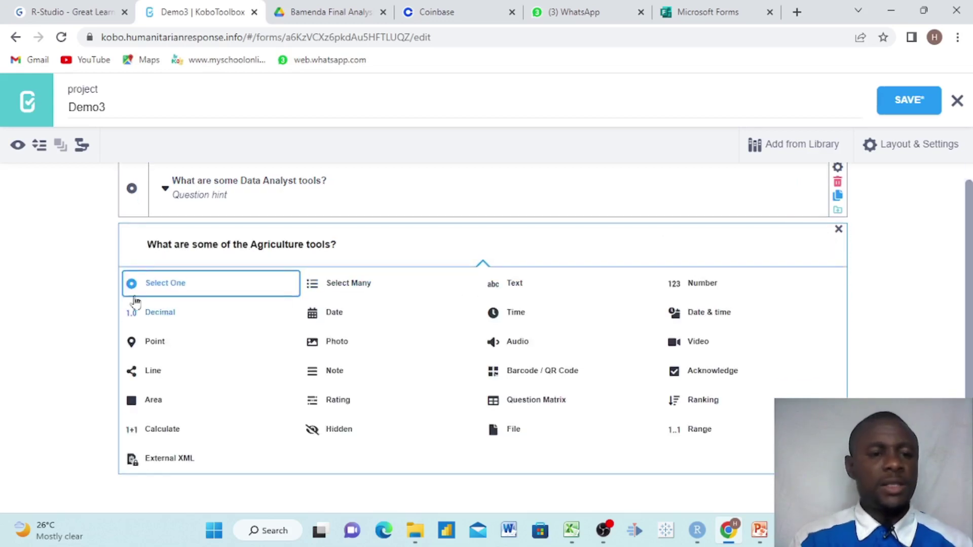
pyautogui.click(159, 282)
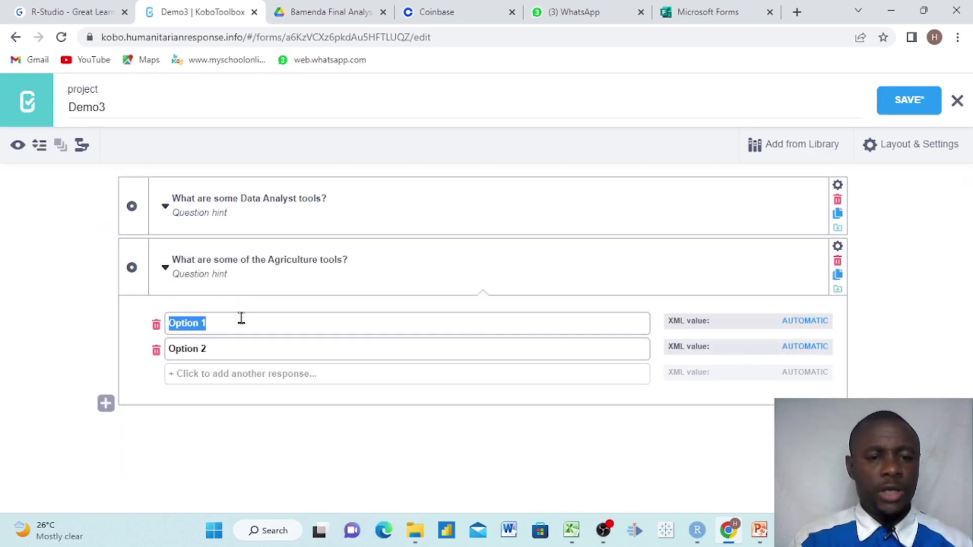
# Name the two response options of the Agriculture tools question Power BI and Cutlass.
pyautogui.press('BackSpace')
pyautogui.write('Power Bi')
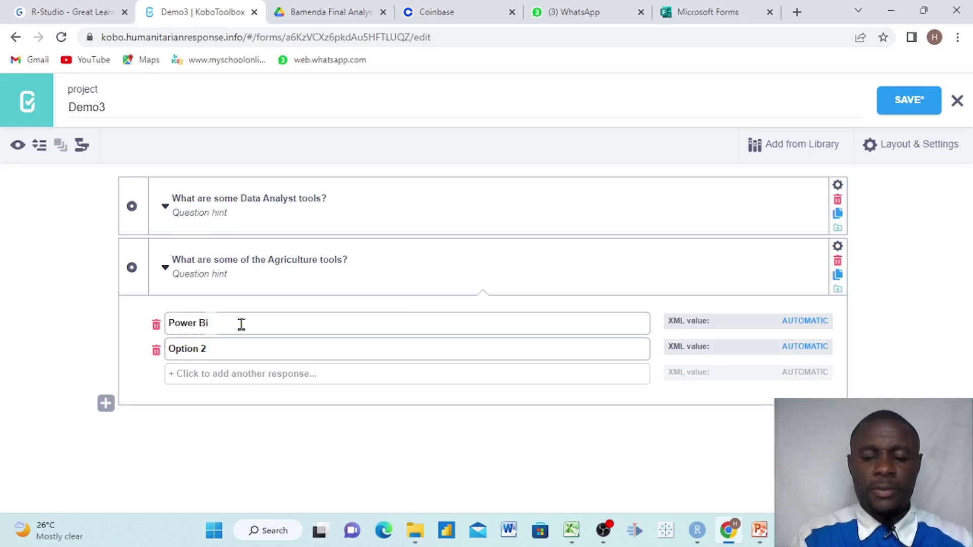
pyautogui.click(229, 347)
pyautogui.press('BackSpace')
pyautogui.press('BackSpace')
pyautogui.press('BackSpace')
pyautogui.press('BackSpace')
pyautogui.press('BackSpace')
pyautogui.press('BackSpace')
pyautogui.press('BackSpace')
pyautogui.press('BackSpace')
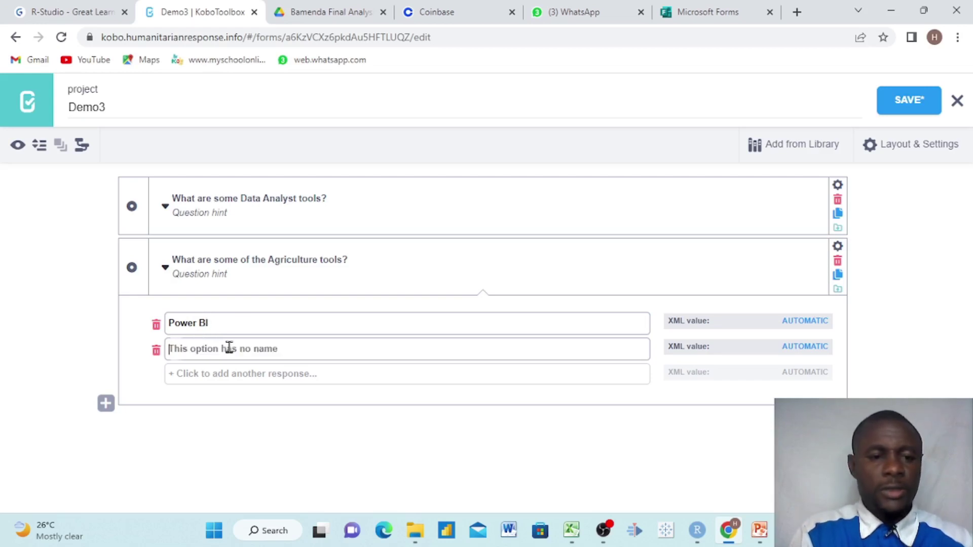
pyautogui.write('Cutlass')
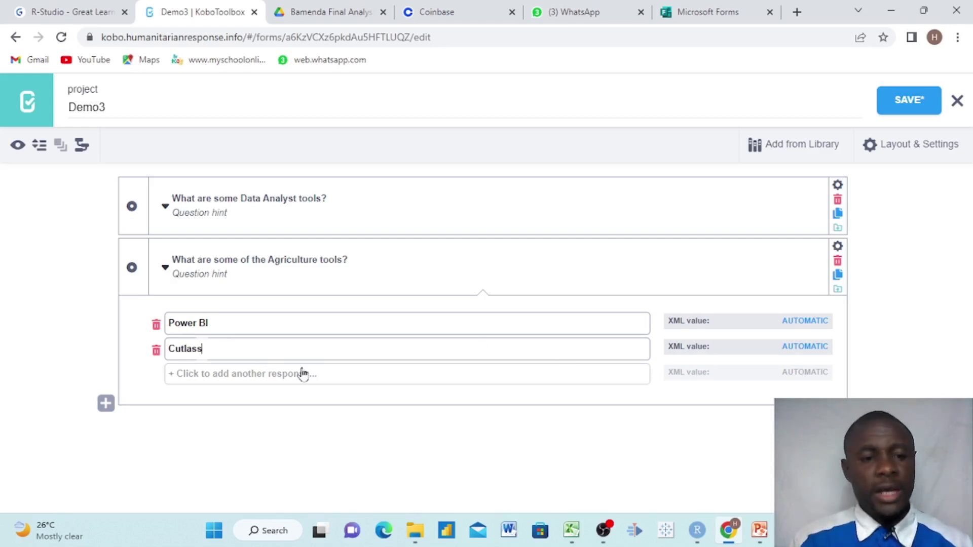
# Set the XML values of the Agriculture tools responses to 1 for Power BI and 2 for Cutlass.
pyautogui.click(814, 317)
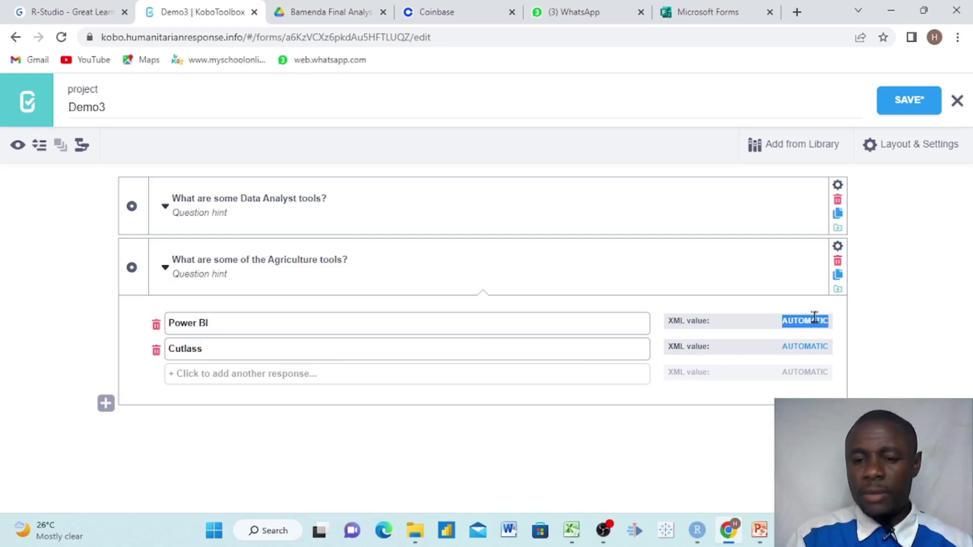
pyautogui.press('BackSpace')
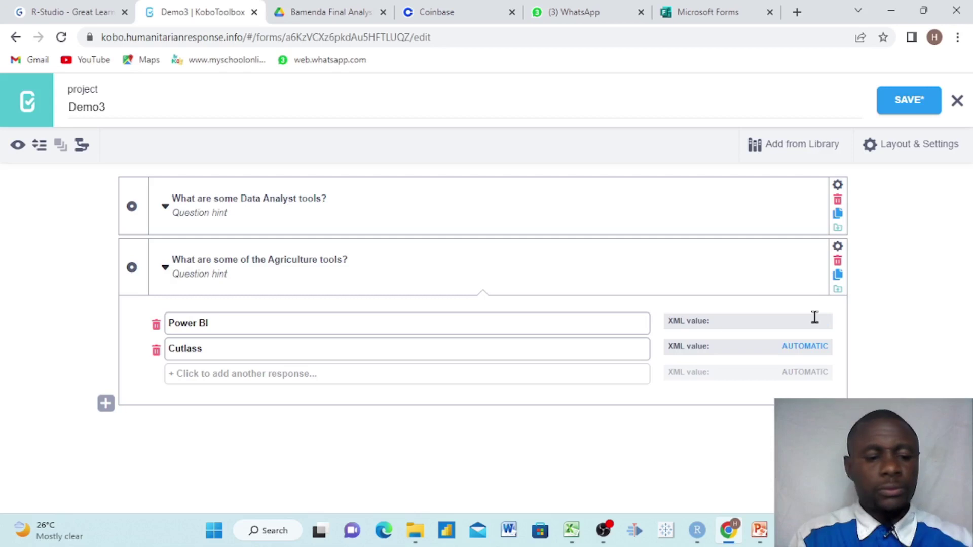
pyautogui.write('1')
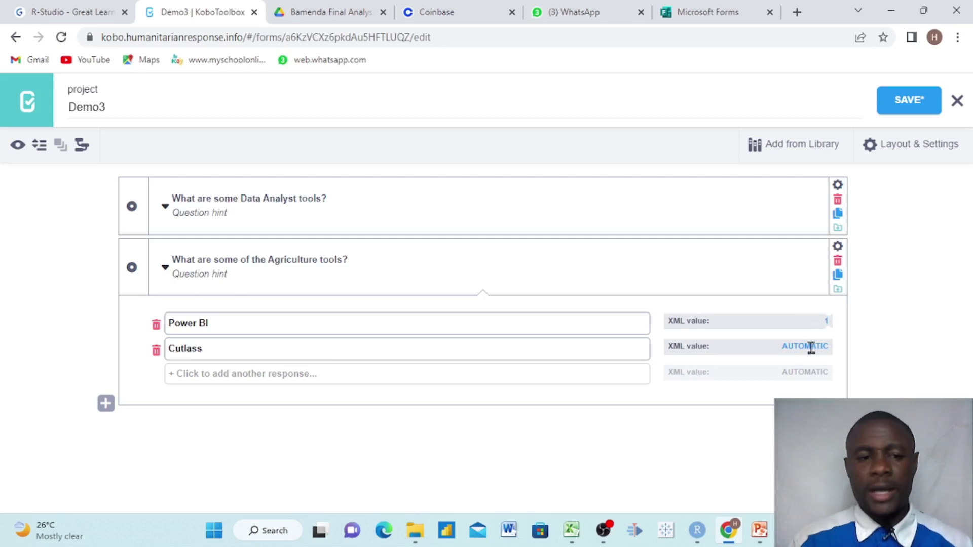
pyautogui.click(811, 347)
pyautogui.press('BackSpace')
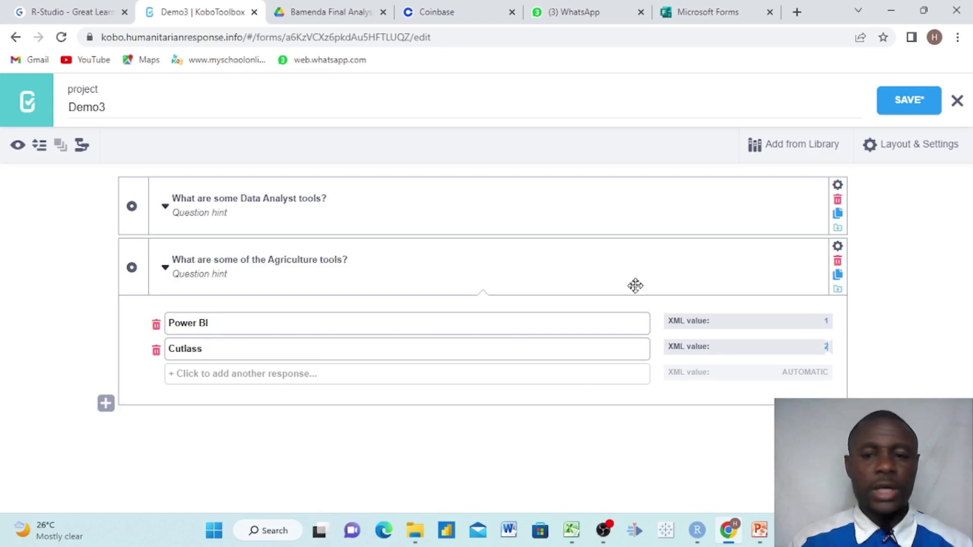
# Set the Agriculture tools question's data column name to q2 and save the form.
pyautogui.click(838, 248)
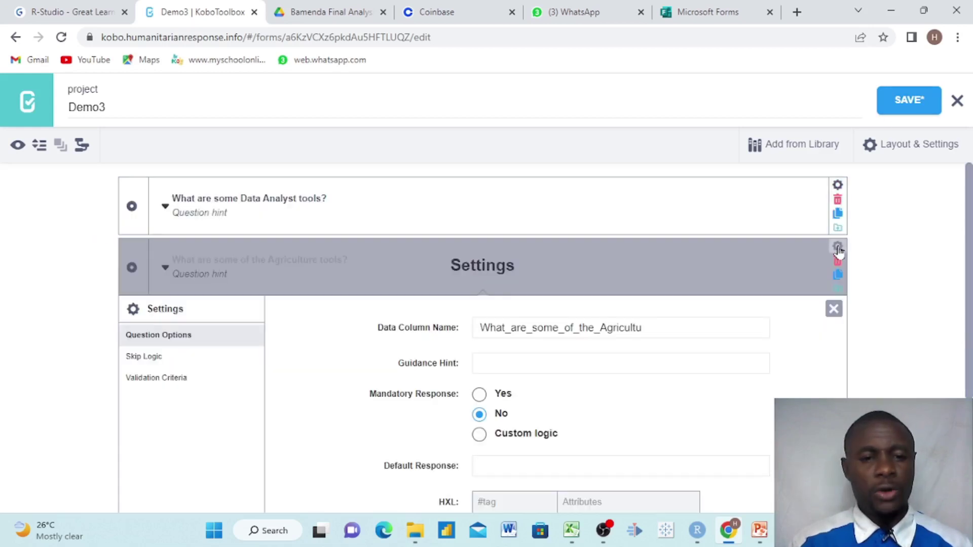
pyautogui.click(649, 328)
pyautogui.doubleClick(648, 328)
pyautogui.press('BackSpace')
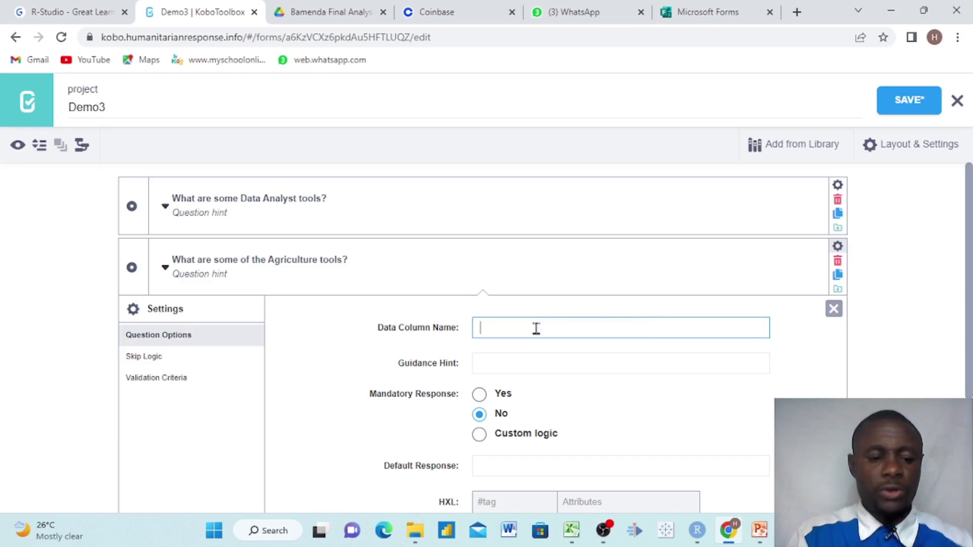
pyautogui.write('q2')
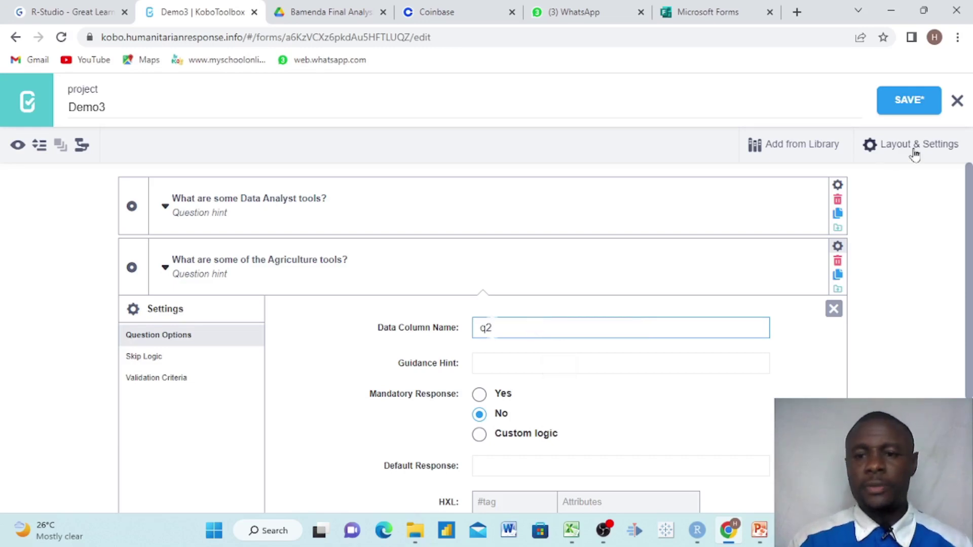
pyautogui.click(833, 309)
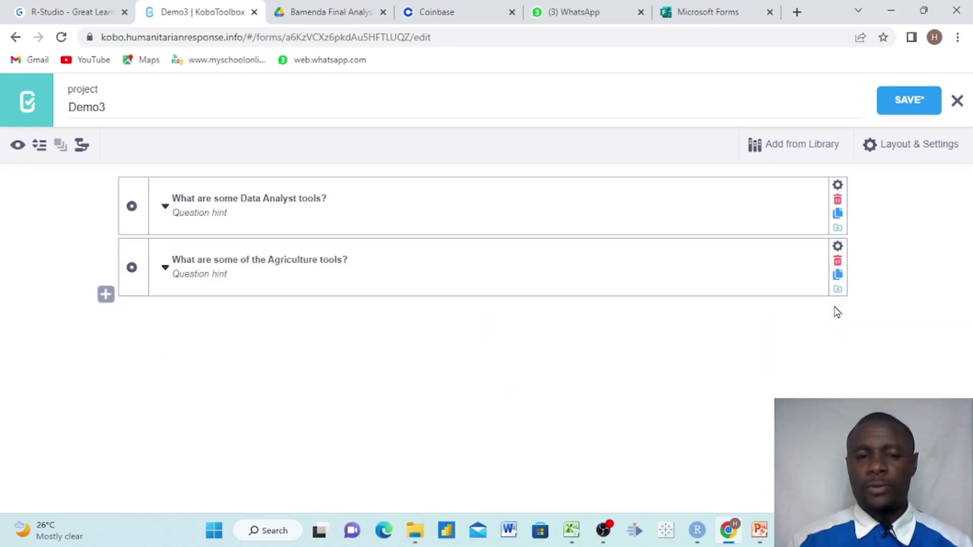
pyautogui.click(906, 104)
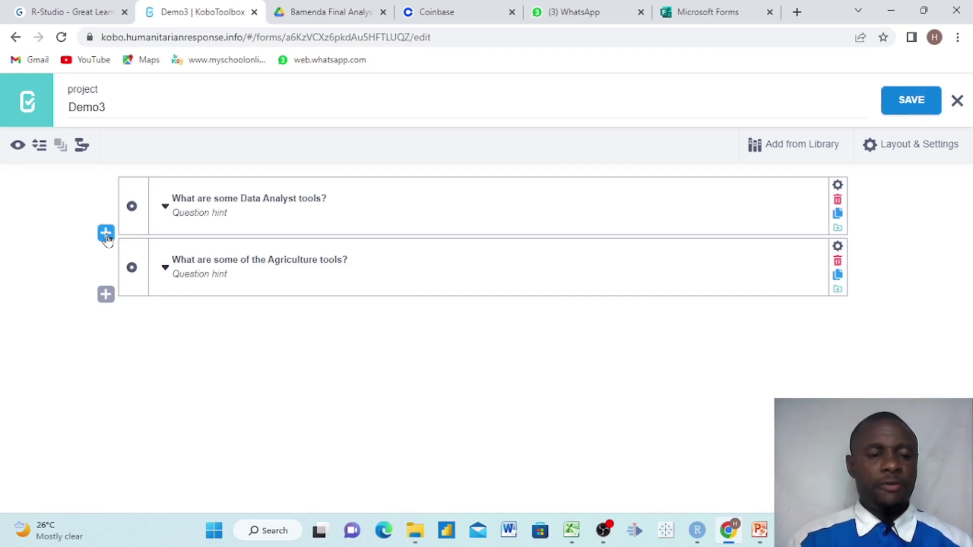
# Start a new question between the two tools questions with the text if(${q1}=, taking q1 from the Data Analyst tools question's data column name.
pyautogui.click(107, 236)
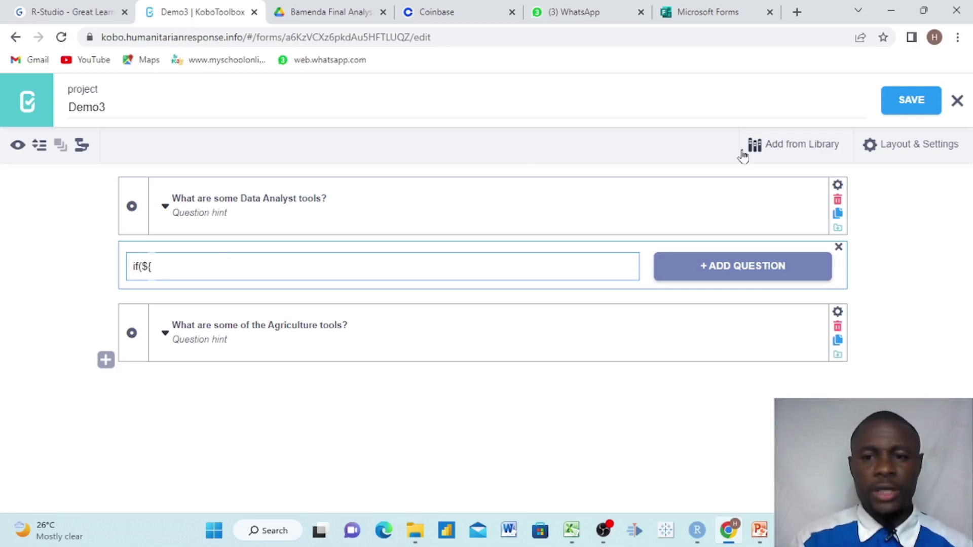
pyautogui.click(837, 186)
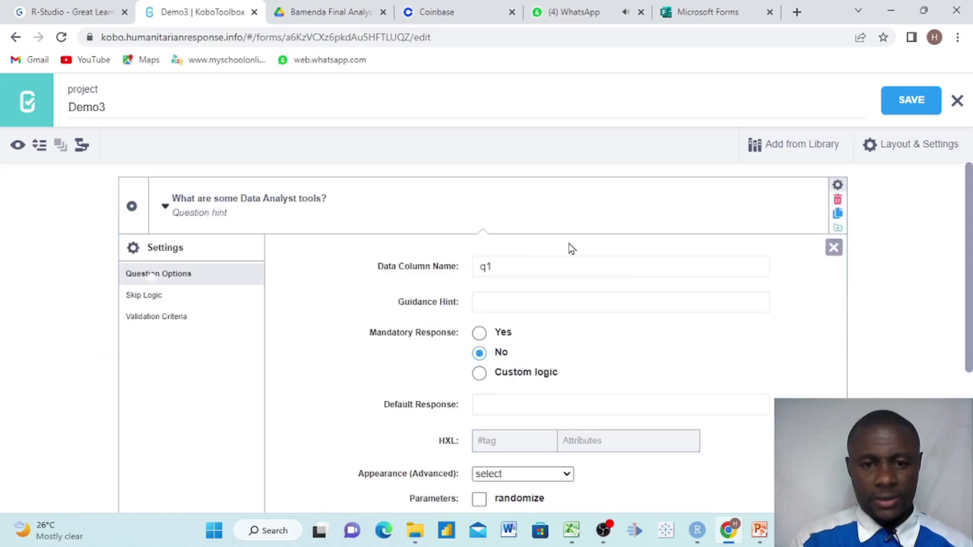
pyautogui.click(506, 267)
pyautogui.moveTo(506, 267); pyautogui.dragTo(476, 268)
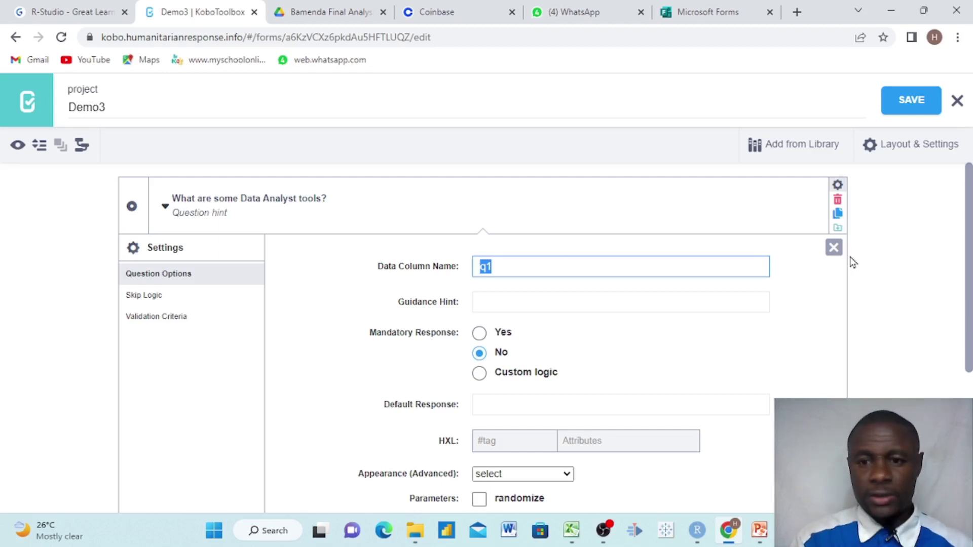
pyautogui.click(834, 247)
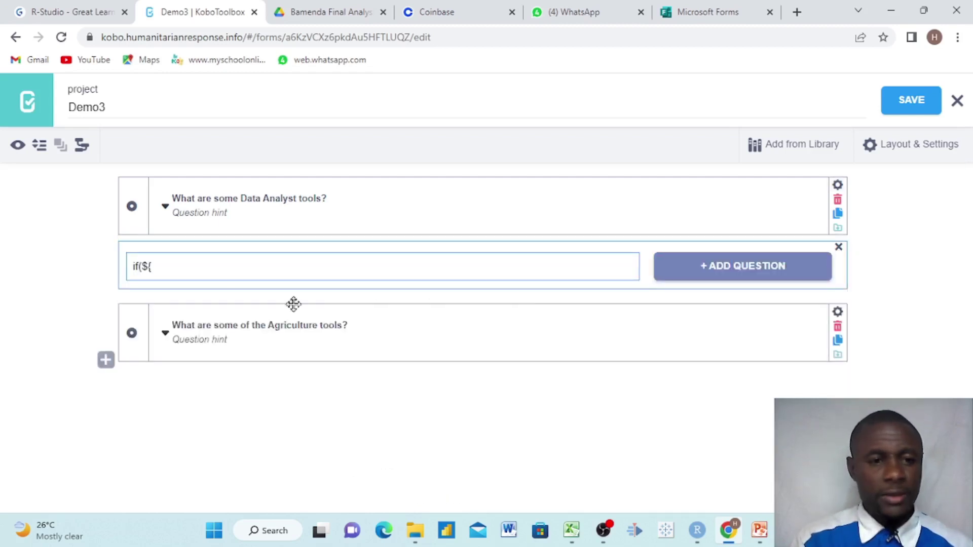
pyautogui.click(160, 267)
pyautogui.write('q1')
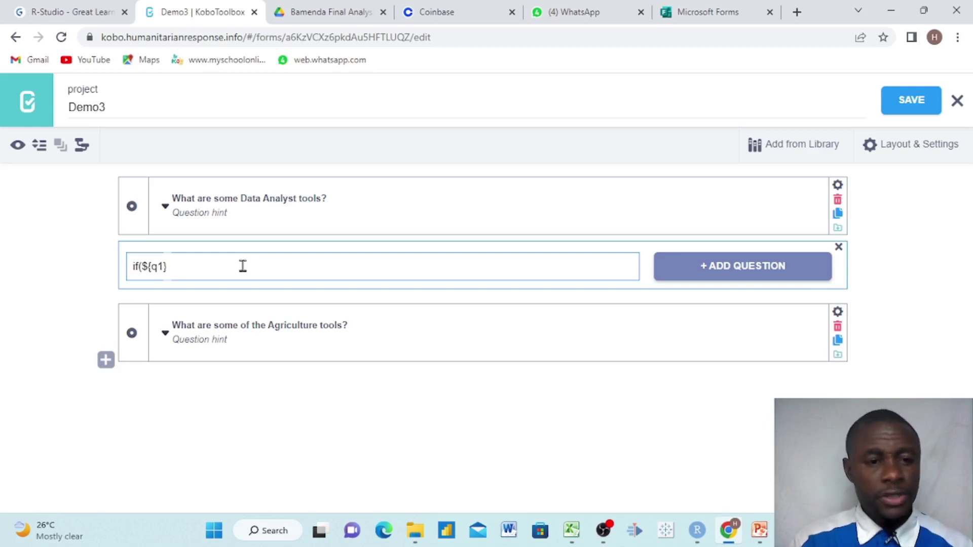
pyautogui.write('}=')
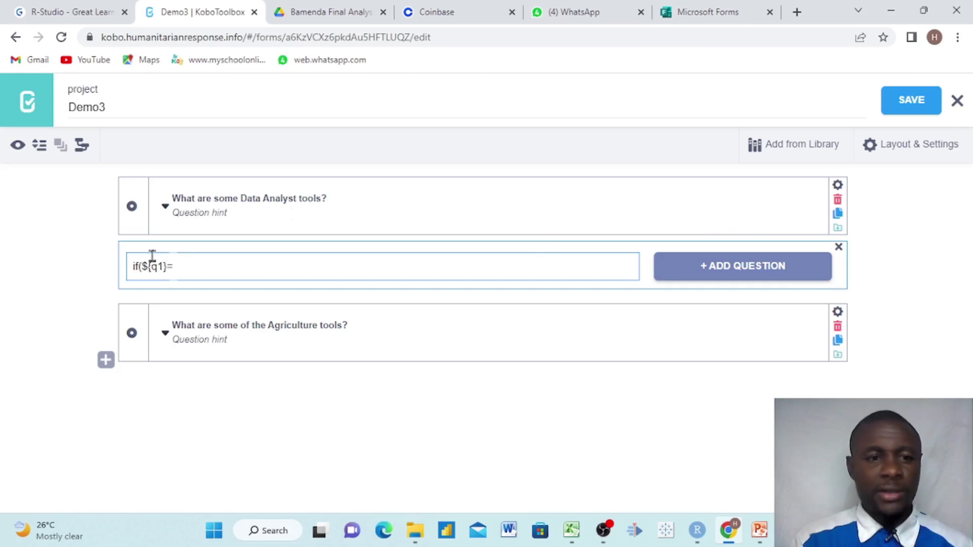
# Show the first question's response options and reword its title from Data Analyst to Data Analysis tools.
pyautogui.click(166, 206)
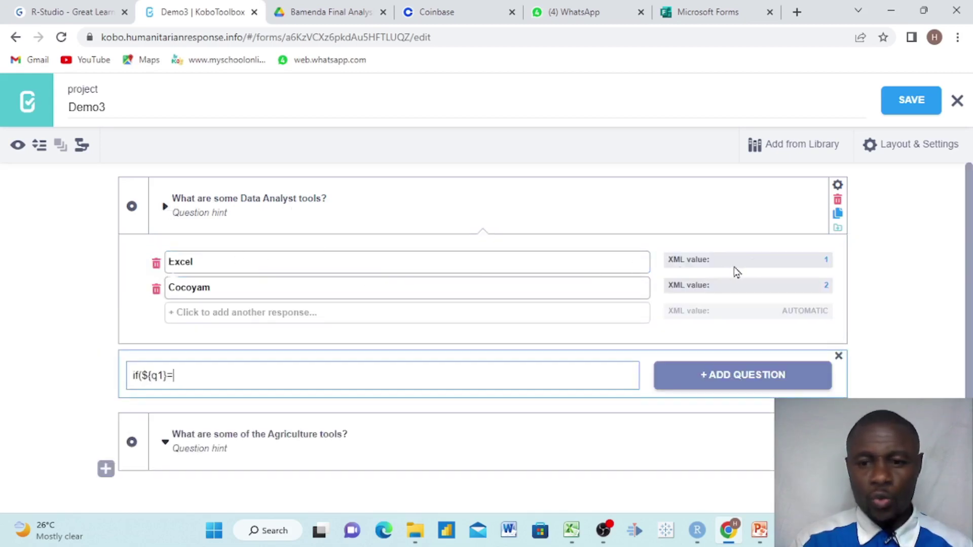
pyautogui.click(295, 199)
pyautogui.press('BackSpace')
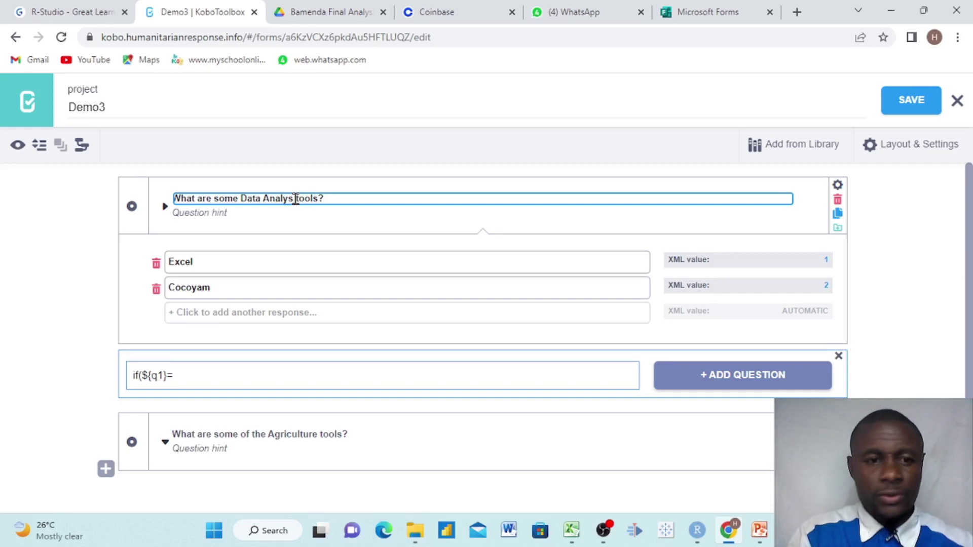
pyautogui.write('is')
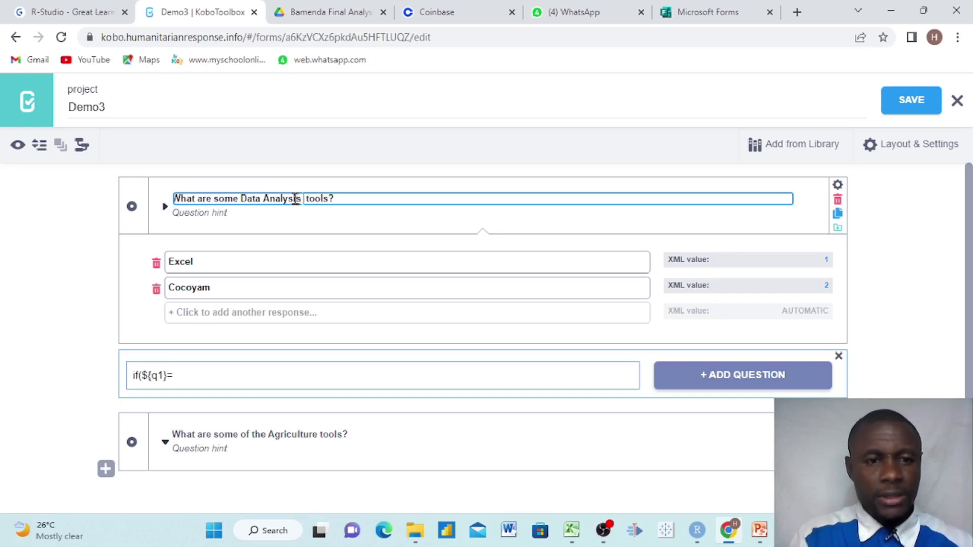
pyautogui.click(402, 251)
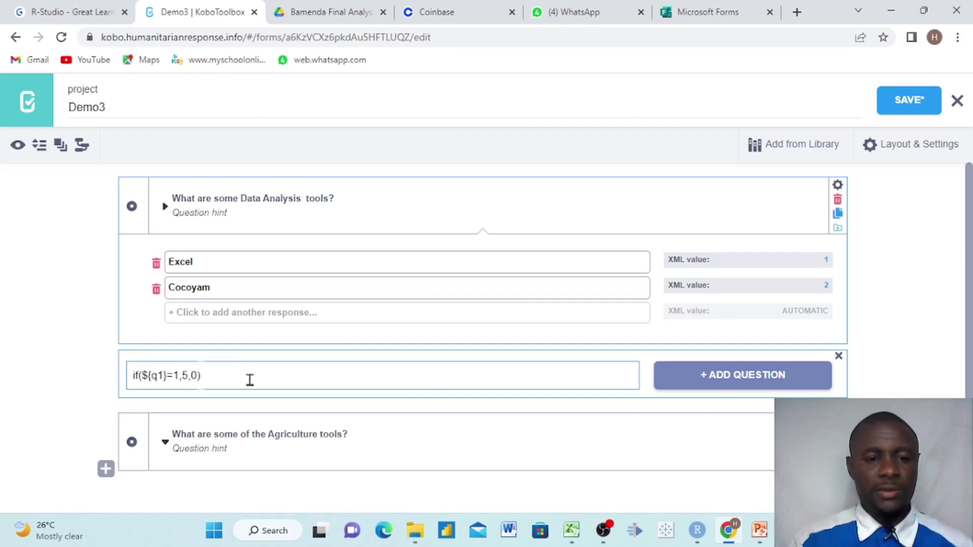
# Complete the new entry as if(${q1}=1,5,0), add it as a Calculate question and save the form.
pyautogui.click(135, 376)
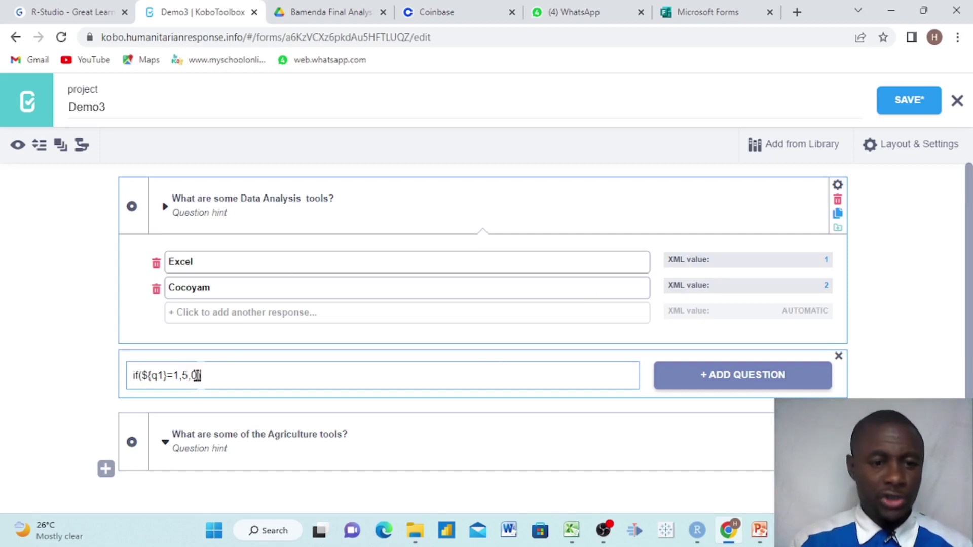
pyautogui.click(708, 374)
pyautogui.scroll(-3, 157, 396)
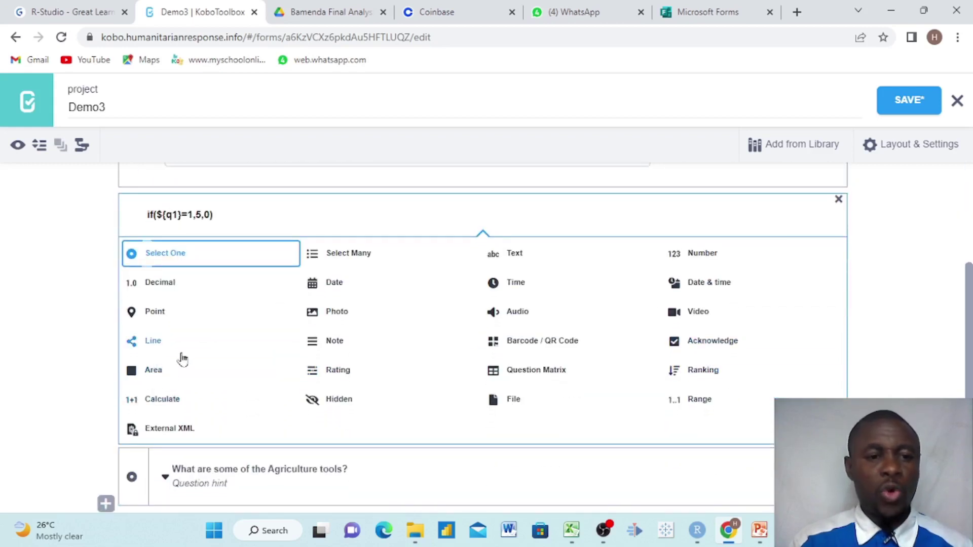
pyautogui.click(164, 399)
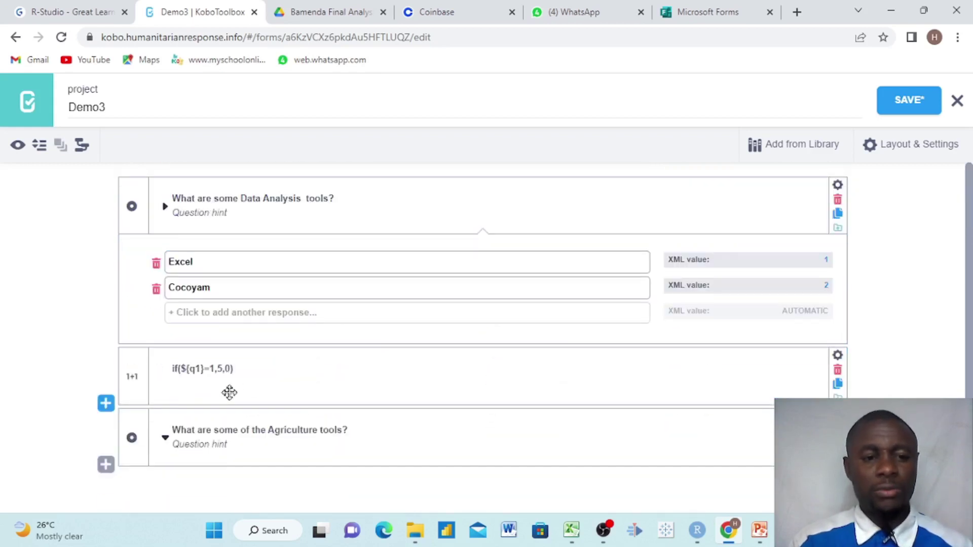
pyautogui.click(900, 103)
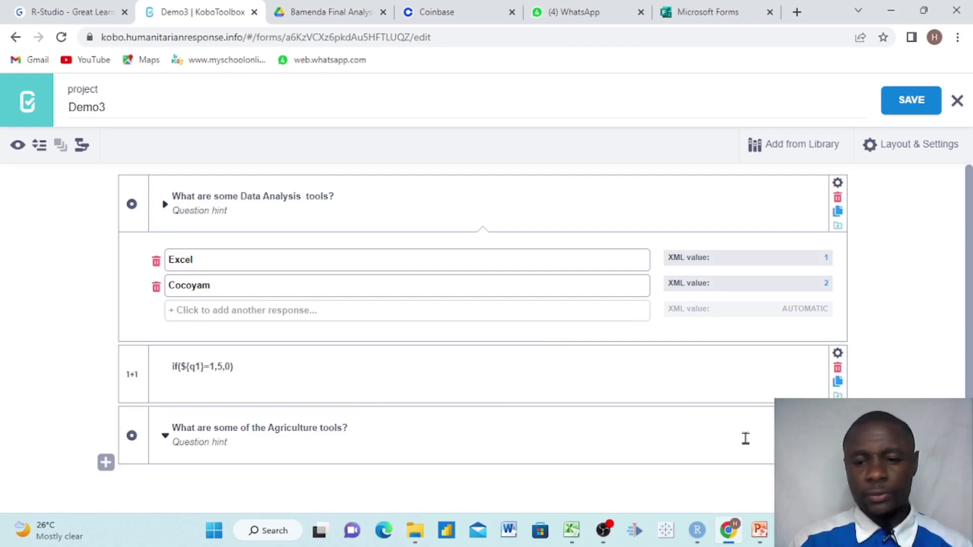
# Start a new question below the Agriculture tools question with the text if(${q2}=, copying q2 from that question's data column name.
pyautogui.click(107, 464)
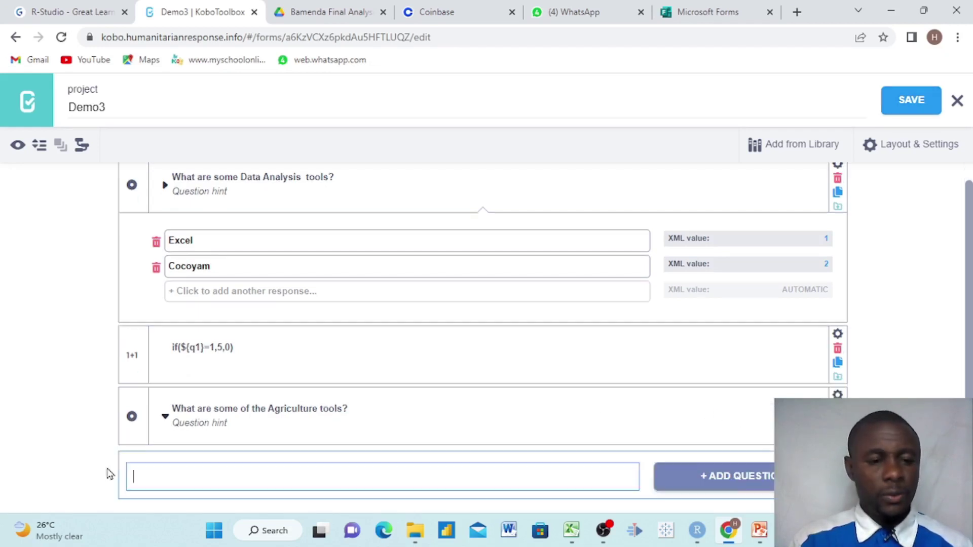
pyautogui.scroll(-1, 256, 458)
pyautogui.click(229, 440)
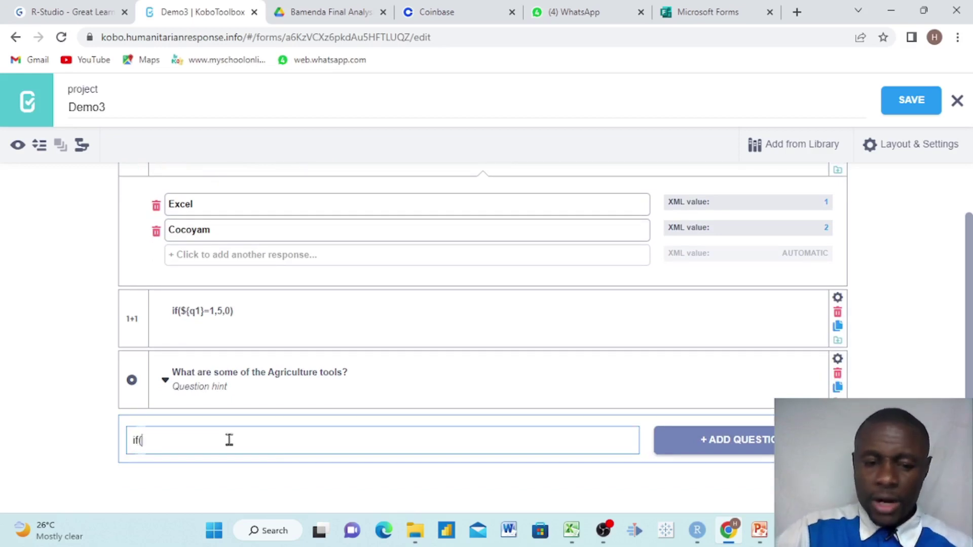
pyautogui.write('if(${')
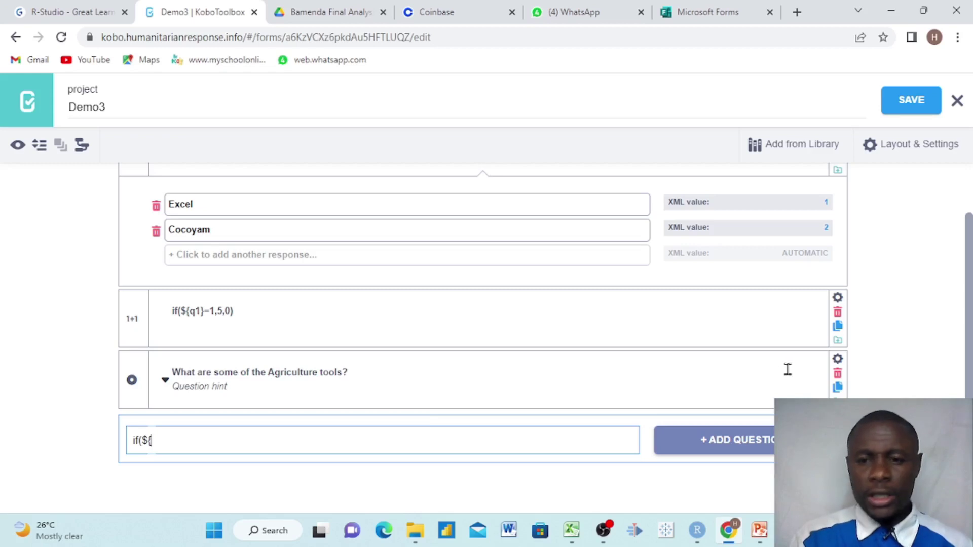
pyautogui.click(837, 359)
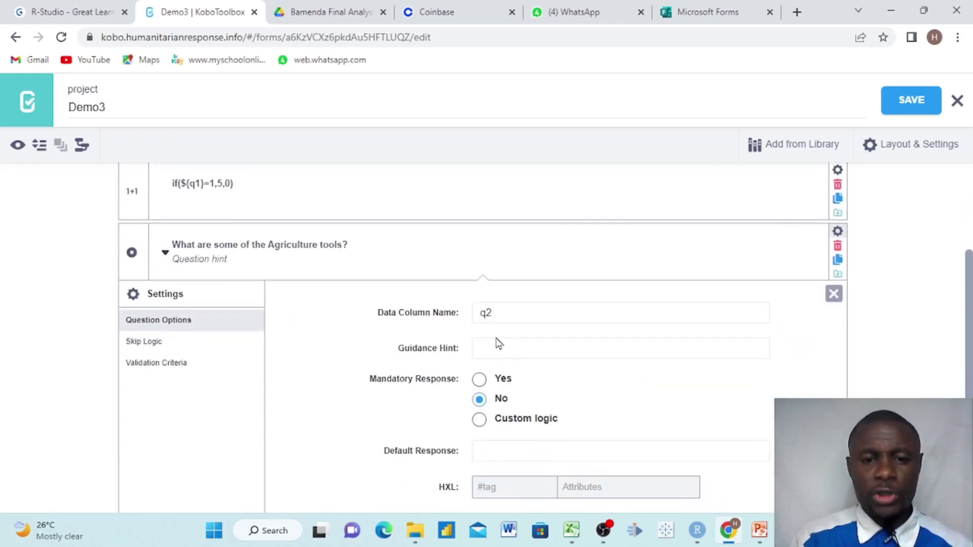
pyautogui.click(493, 315)
pyautogui.moveTo(493, 314); pyautogui.dragTo(468, 319)
pyautogui.hotkey('ctrl', 'c')
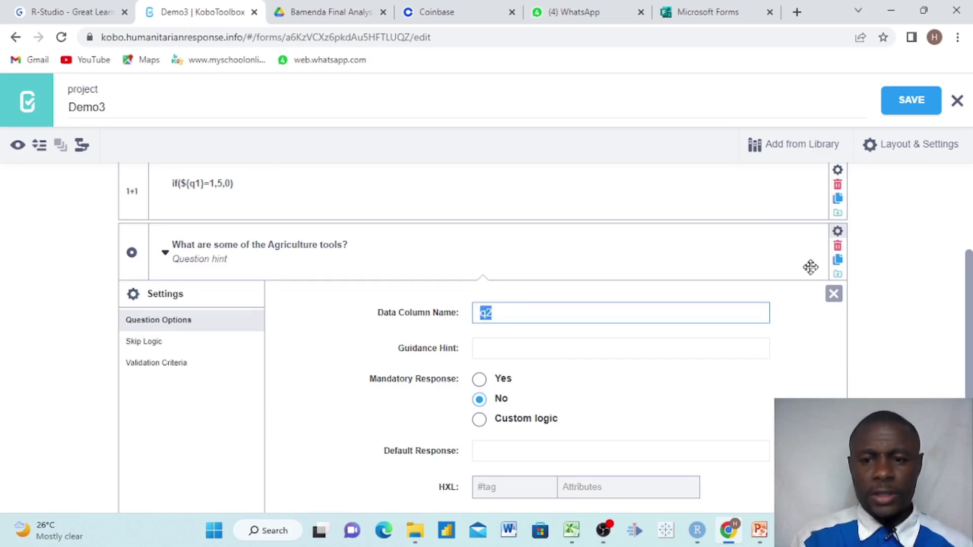
pyautogui.click(834, 293)
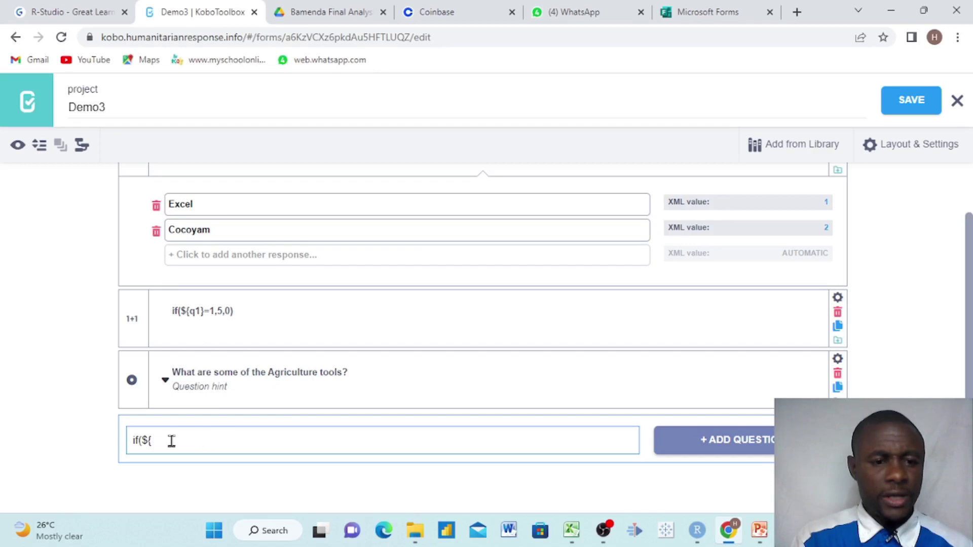
pyautogui.hotkey('ctrl', 'v')
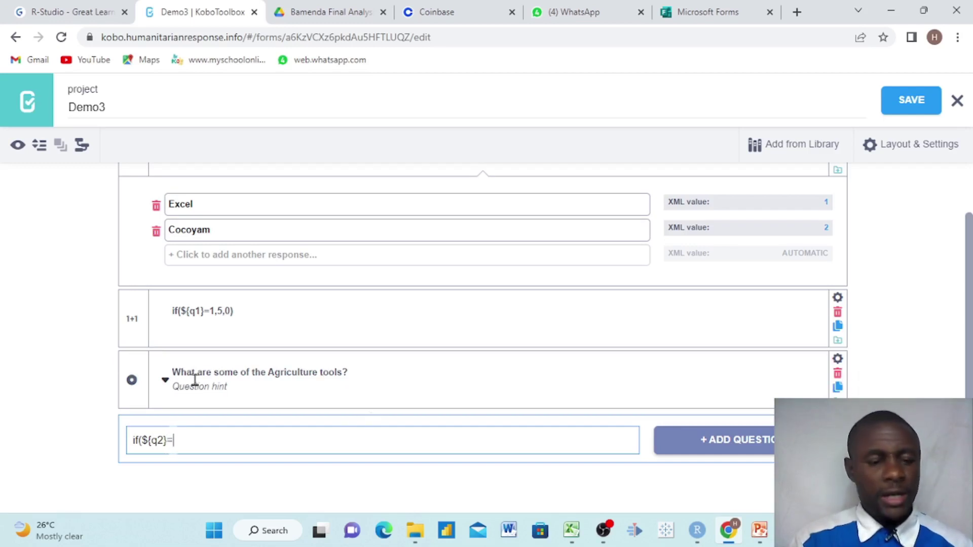
# Complete the last entry as if(${q2}=2,5,0) using Cutlass's XML value, add it as a Calculate question and save the form.
pyautogui.click(165, 380)
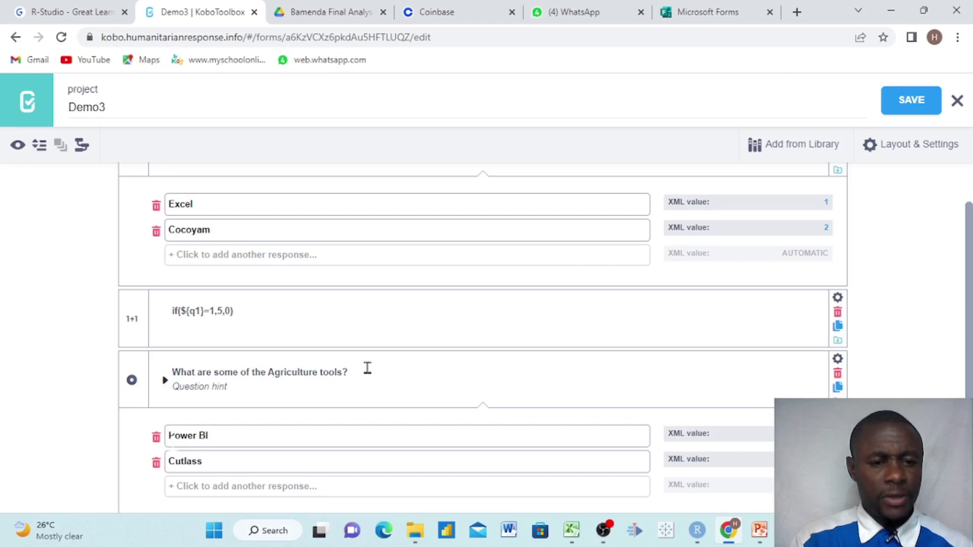
pyautogui.scroll(-2, 367, 368)
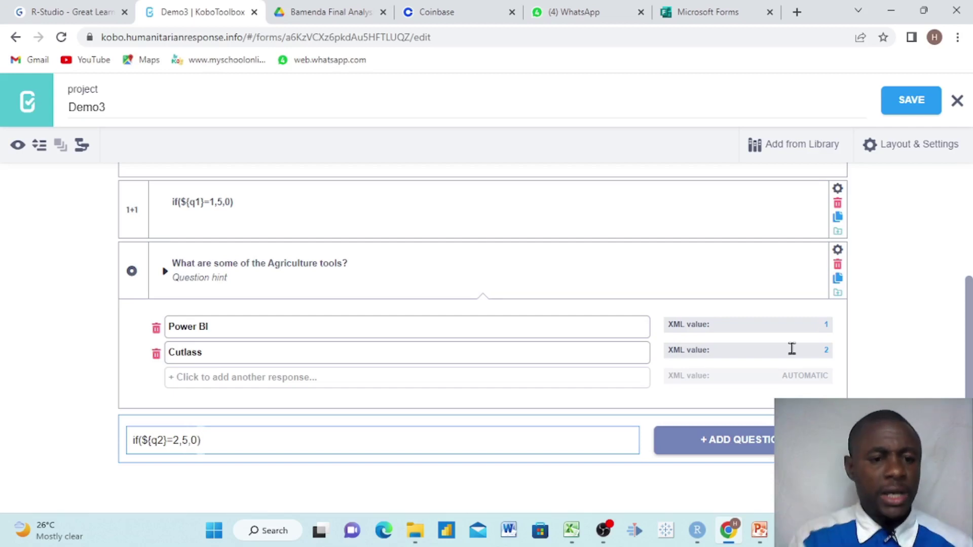
pyautogui.click(740, 440)
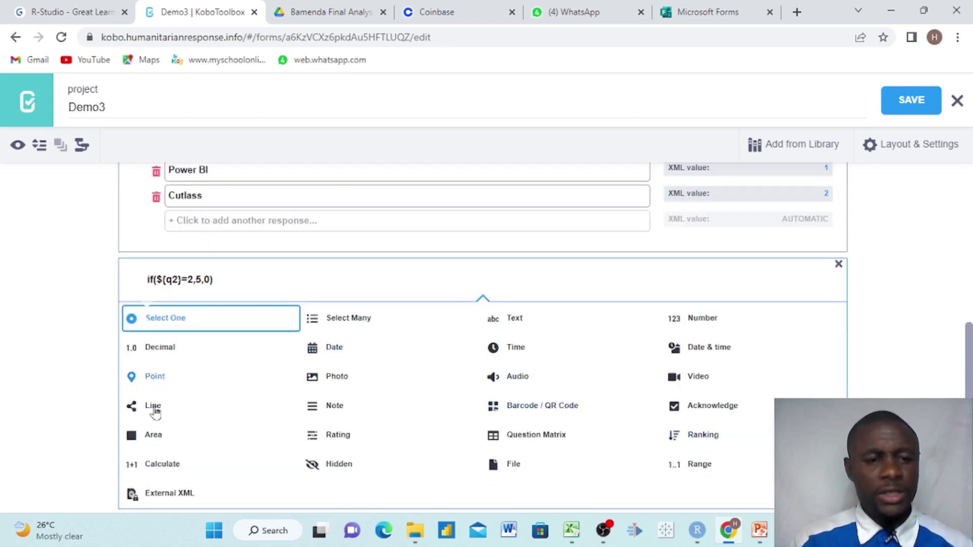
pyautogui.click(174, 462)
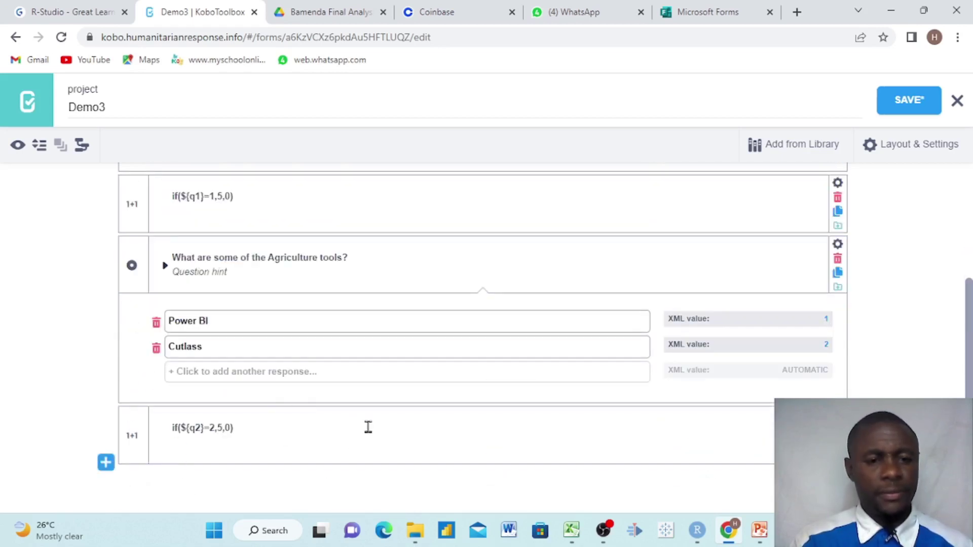
pyautogui.click(911, 102)
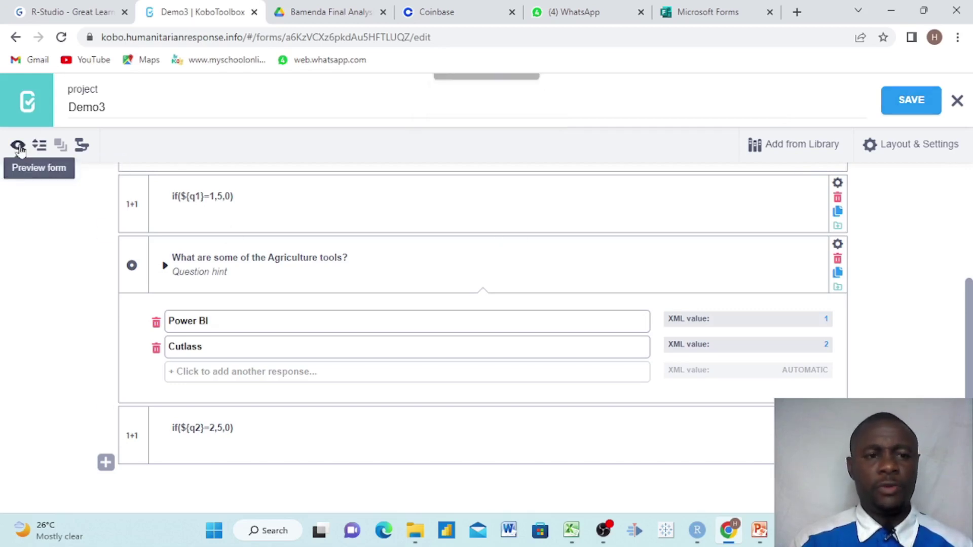
# Preview the form and close the preview.
pyautogui.click(19, 146)
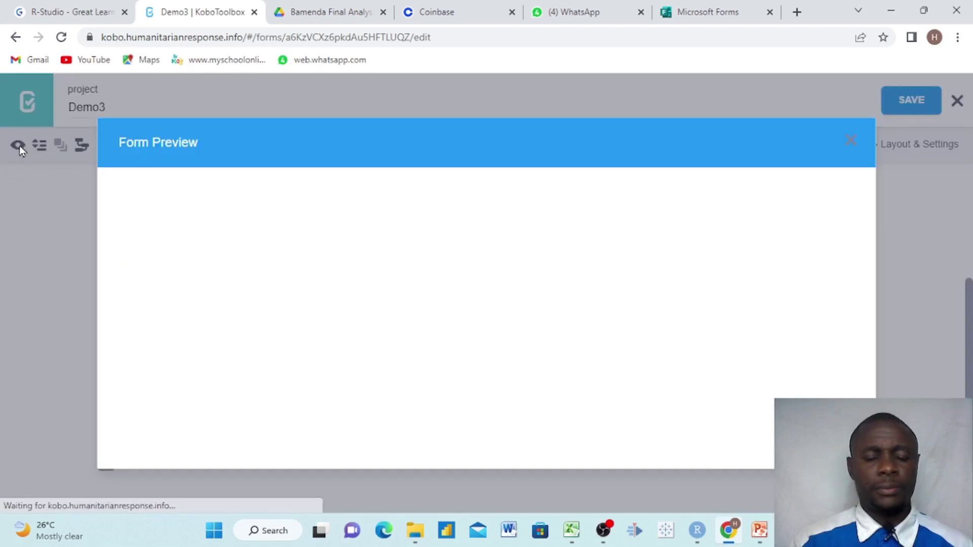
pyautogui.press('Escape')
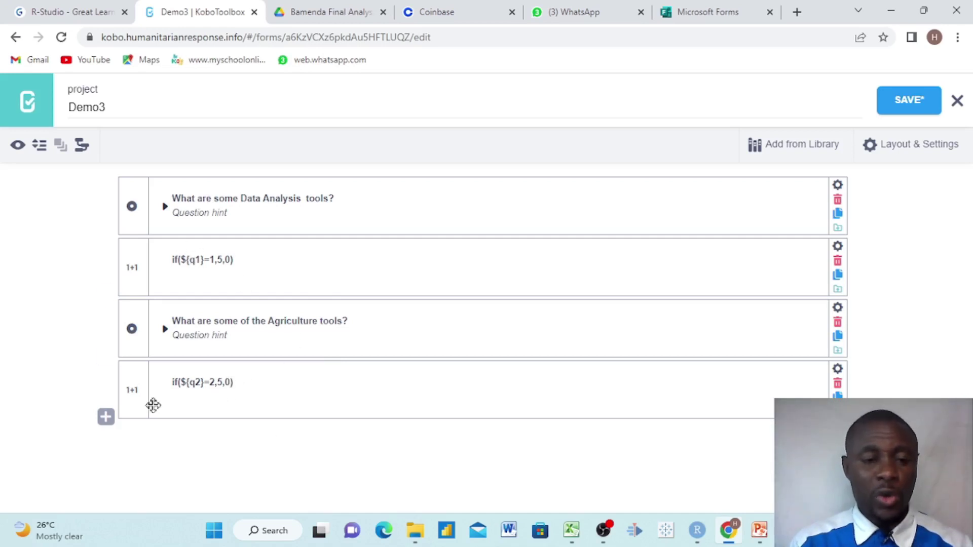
# Start a new question at the form's end with the text ${calculation, copying calculation from the q1 scoring question's data column name.
pyautogui.click(106, 419)
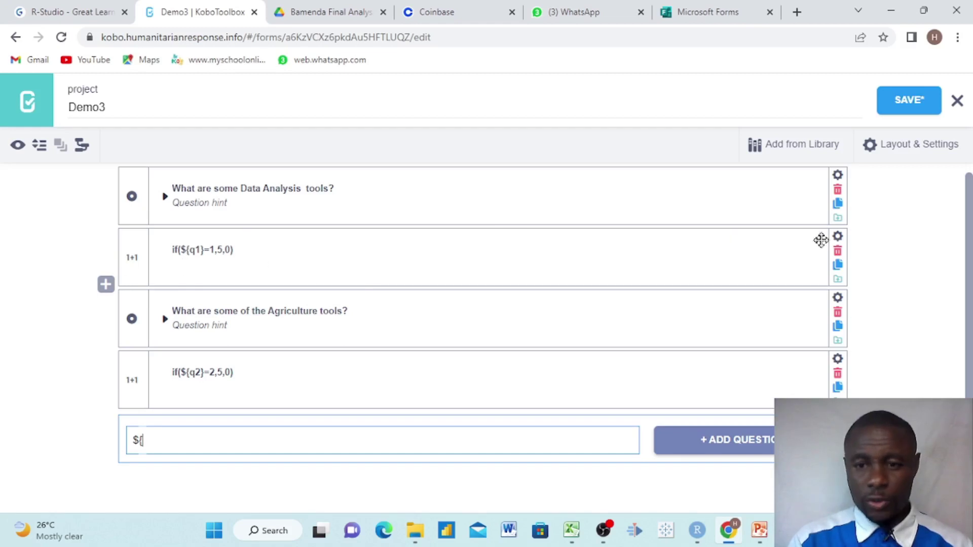
pyautogui.click(838, 236)
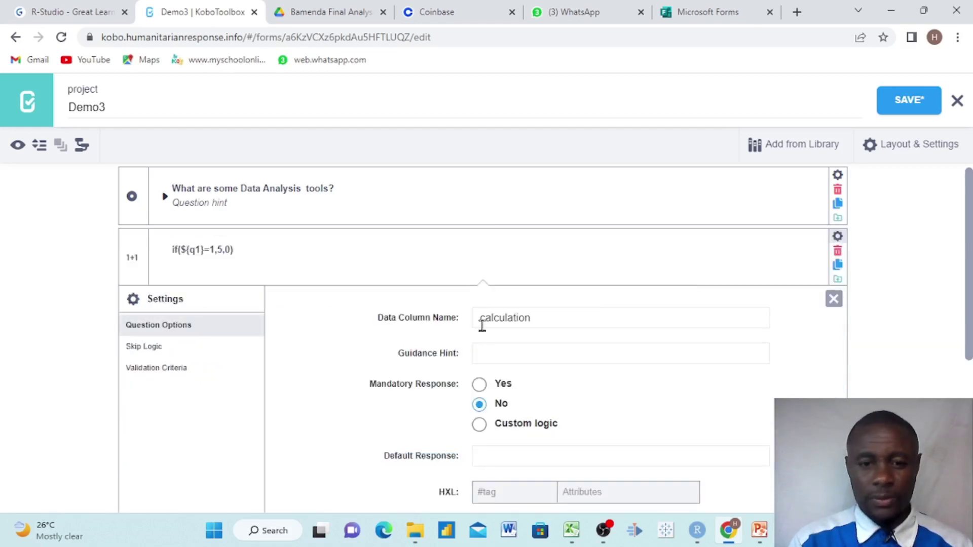
pyautogui.click(537, 319)
pyautogui.moveTo(538, 318); pyautogui.dragTo(473, 320)
pyautogui.hotkey('ctrl', 'c')
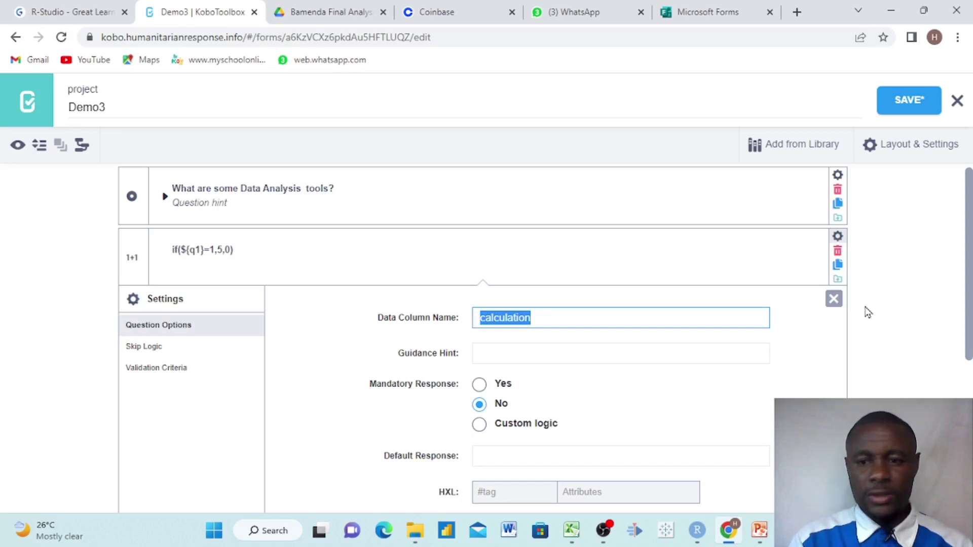
pyautogui.click(833, 298)
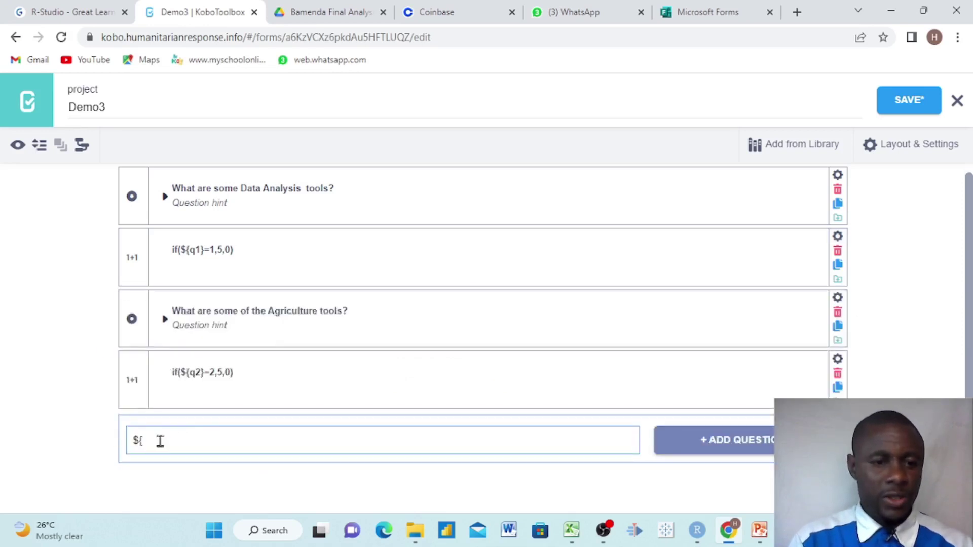
pyautogui.hotkey('ctrl', 'v')
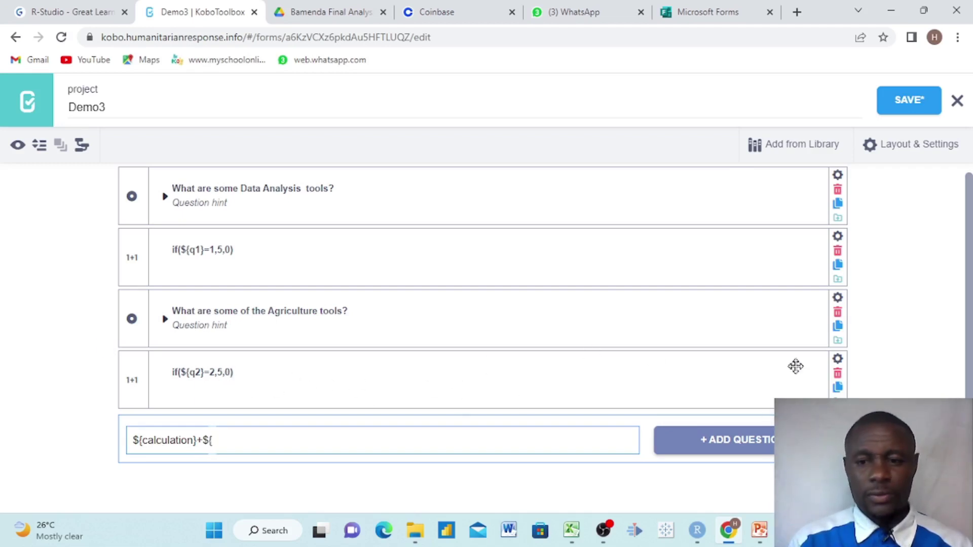
# Complete the entry as ${calculation}+${calculation_001}, copying the second name from the q2 scoring question's data column name, and add it as a Calculate question.
pyautogui.click(837, 360)
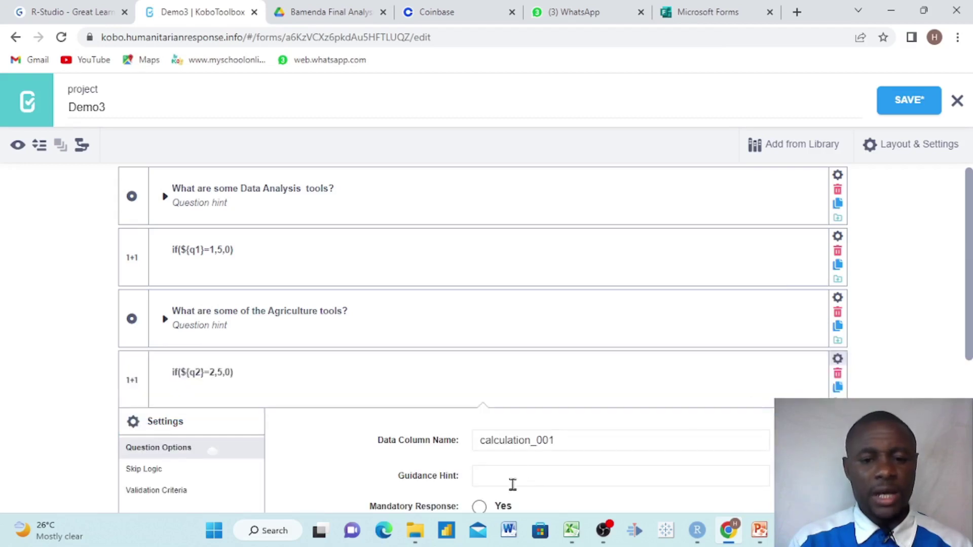
pyautogui.click(566, 441)
pyautogui.moveTo(566, 441); pyautogui.dragTo(479, 450)
pyautogui.hotkey('ctrl', 'c')
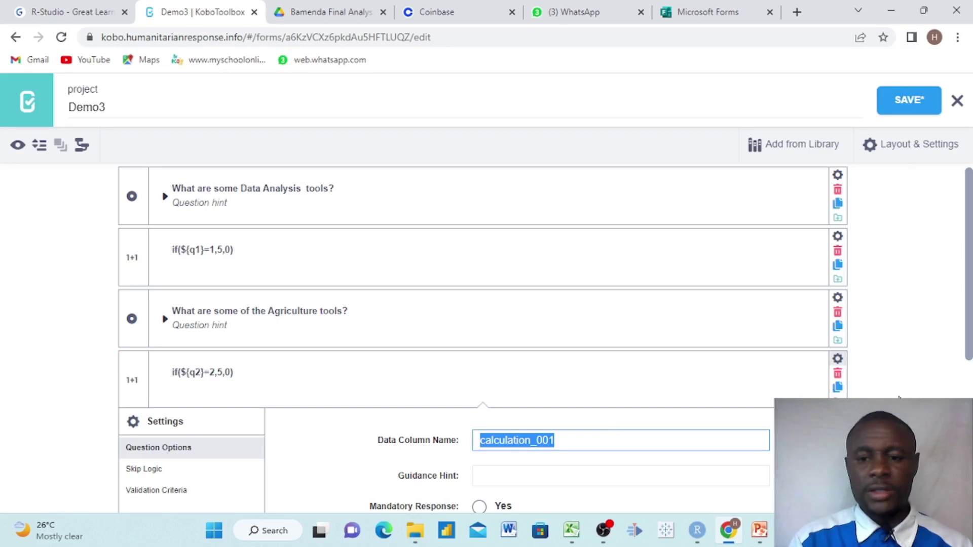
pyautogui.click(838, 358)
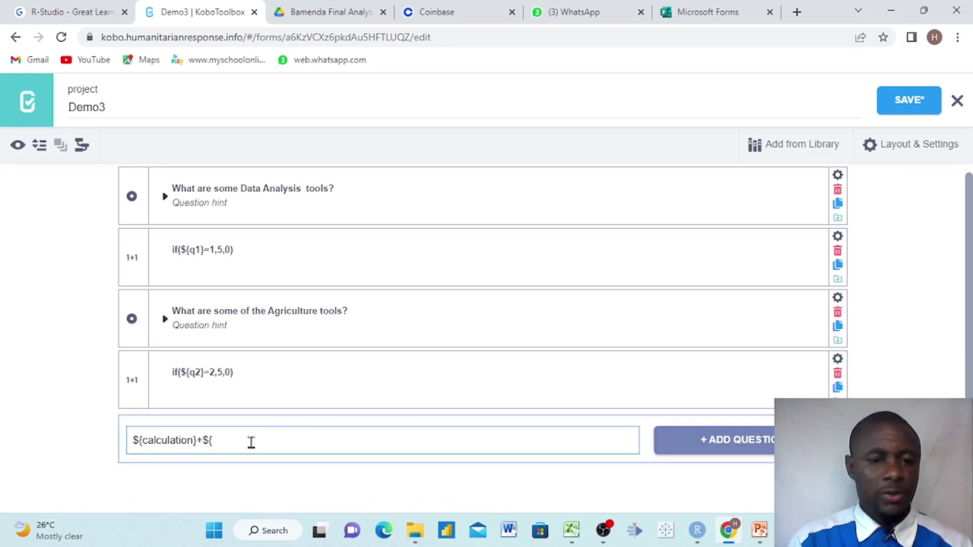
pyautogui.hotkey('ctrl', 'v')
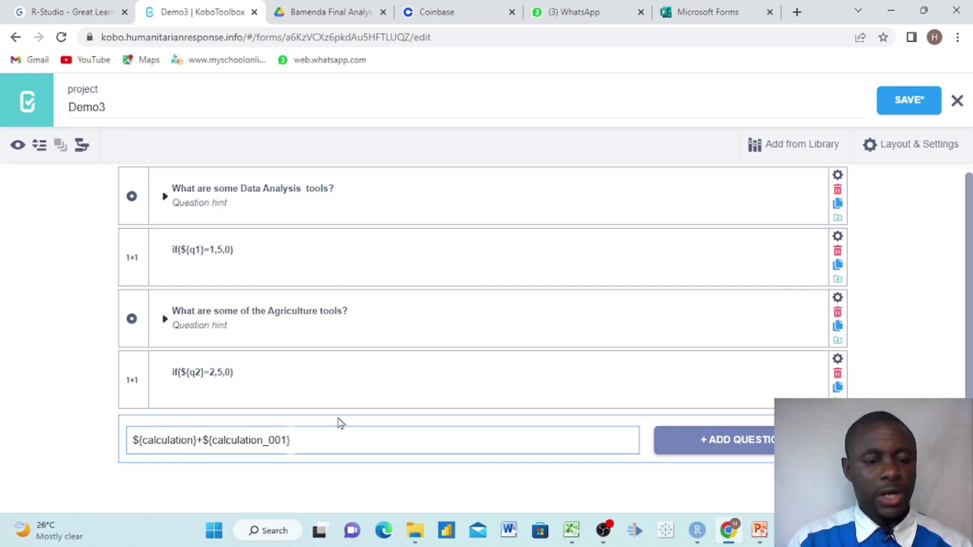
pyautogui.click(710, 440)
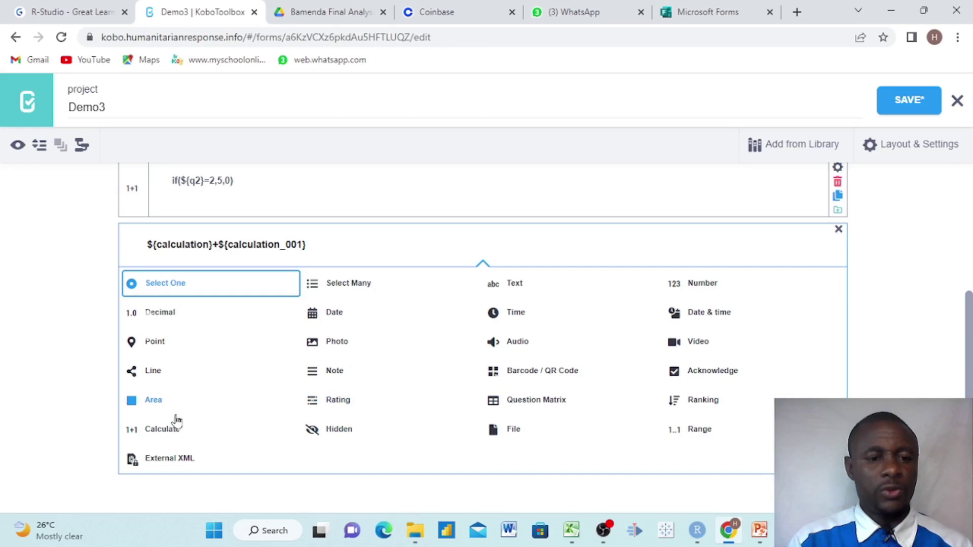
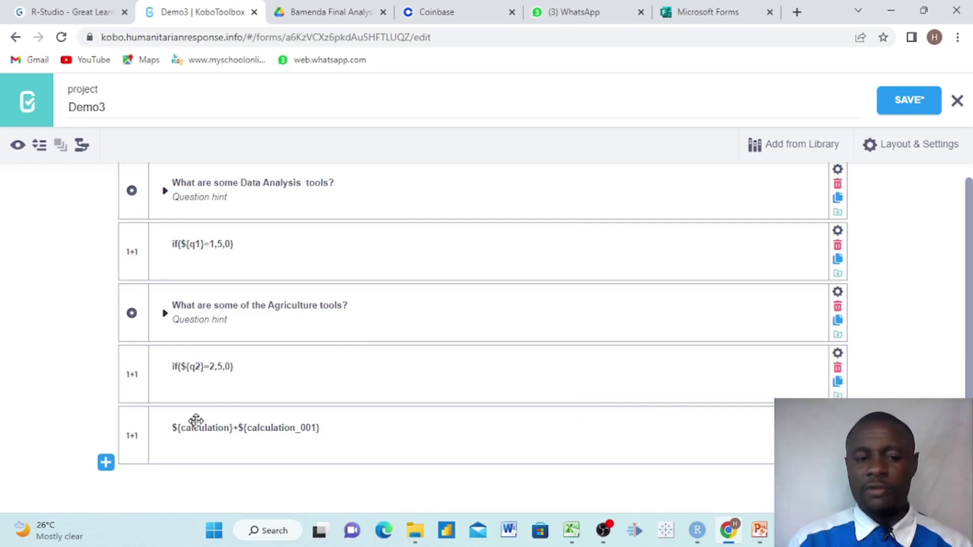
# Start a new last question with the text if(${calculation_002}, copying calculation_002 from the total score question's data column name.
pyautogui.click(106, 463)
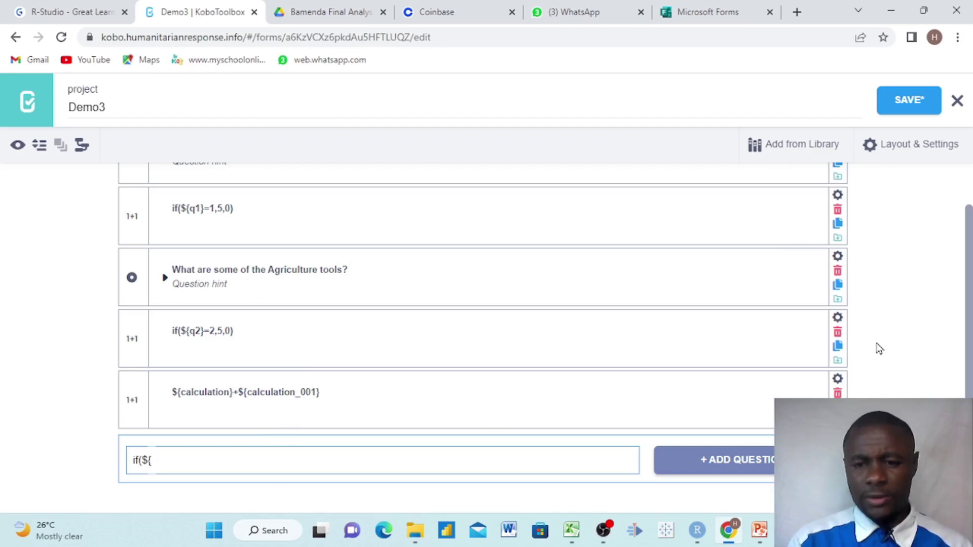
pyautogui.click(838, 380)
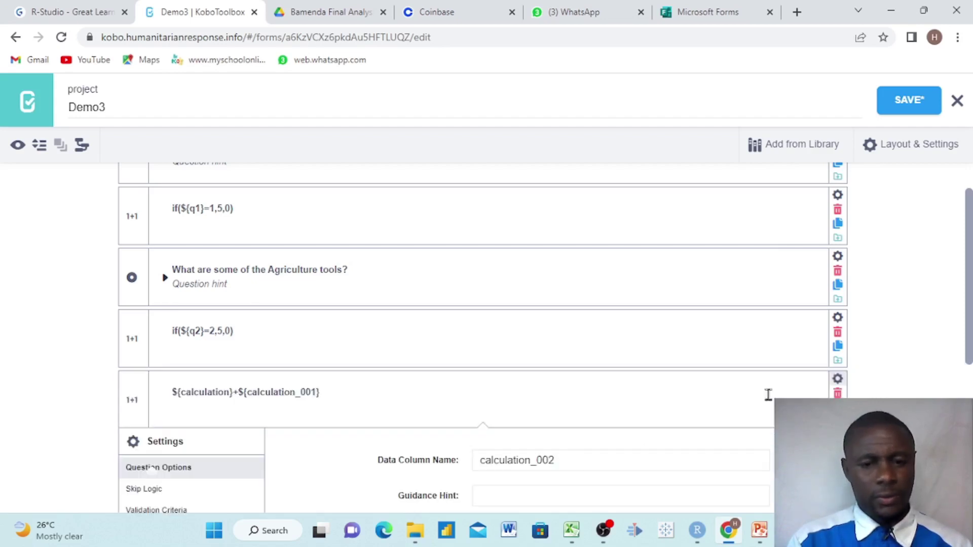
pyautogui.click(569, 461)
pyautogui.moveTo(570, 461); pyautogui.dragTo(479, 460)
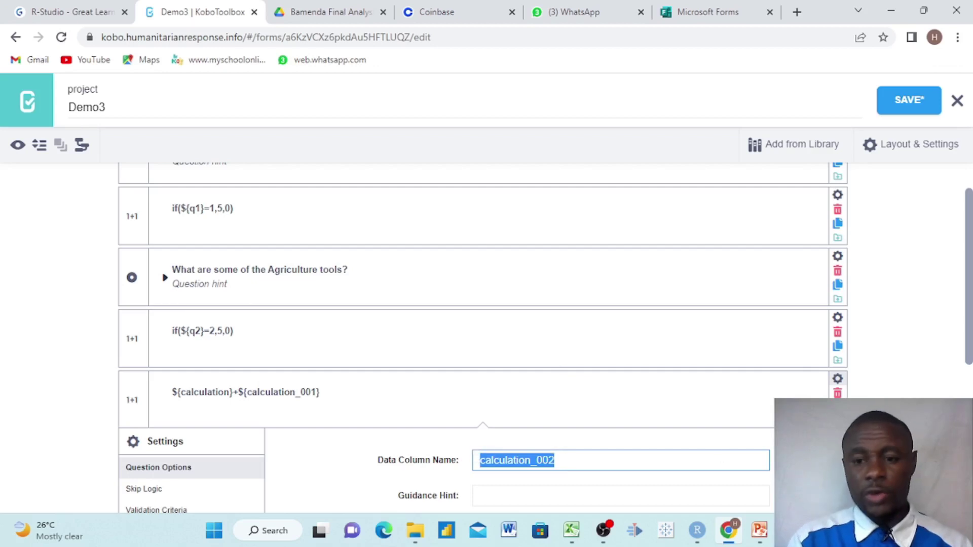
pyautogui.hotkey('ctrl', 'c')
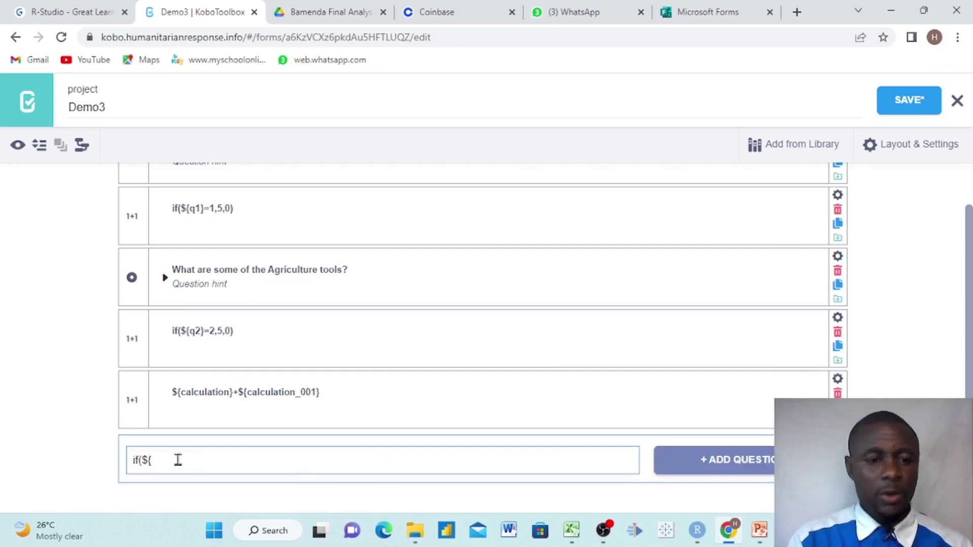
pyautogui.hotkey('ctrl', 'v')
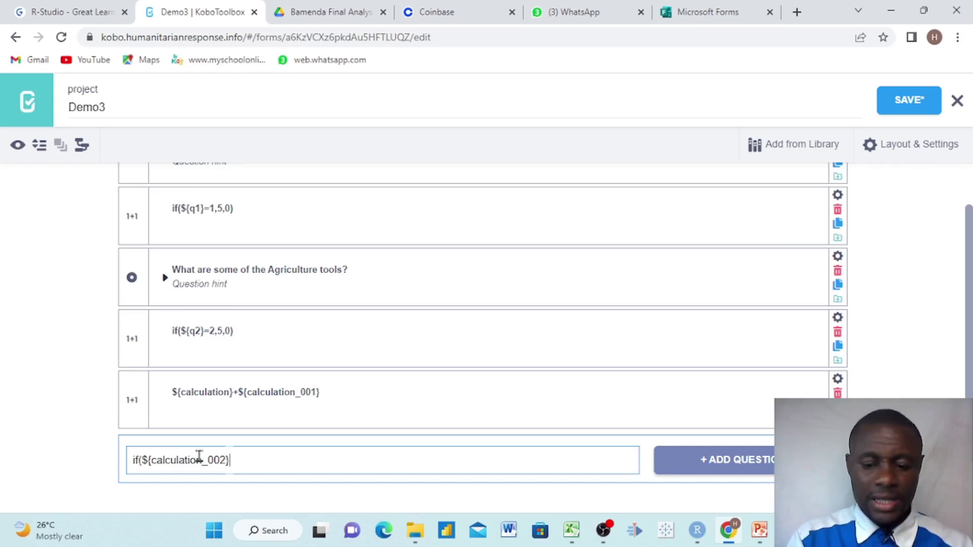
# Extend the new entry to if(${calculation_002}<5,"Failed", replacing the first threshold with 5.
pyautogui.write('10,"Failed')
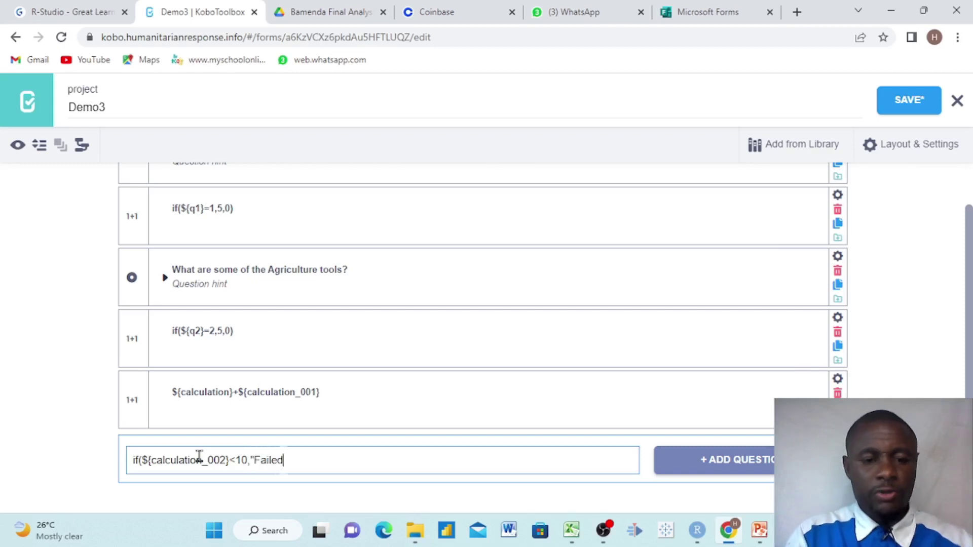
pyautogui.press('Home')
pyautogui.press('Delete')
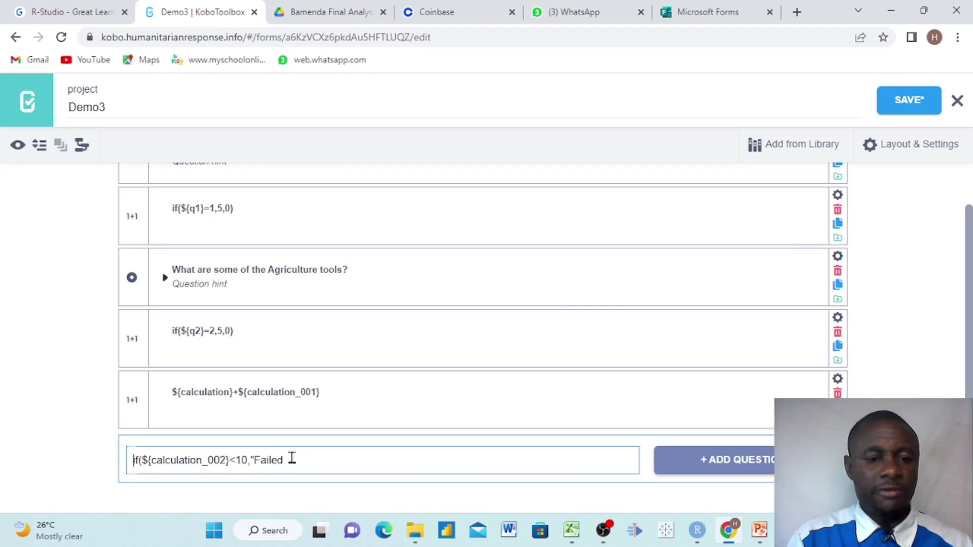
pyautogui.click(247, 460)
pyautogui.press('BackSpace')
pyautogui.press('BackSpace')
pyautogui.write('5,')
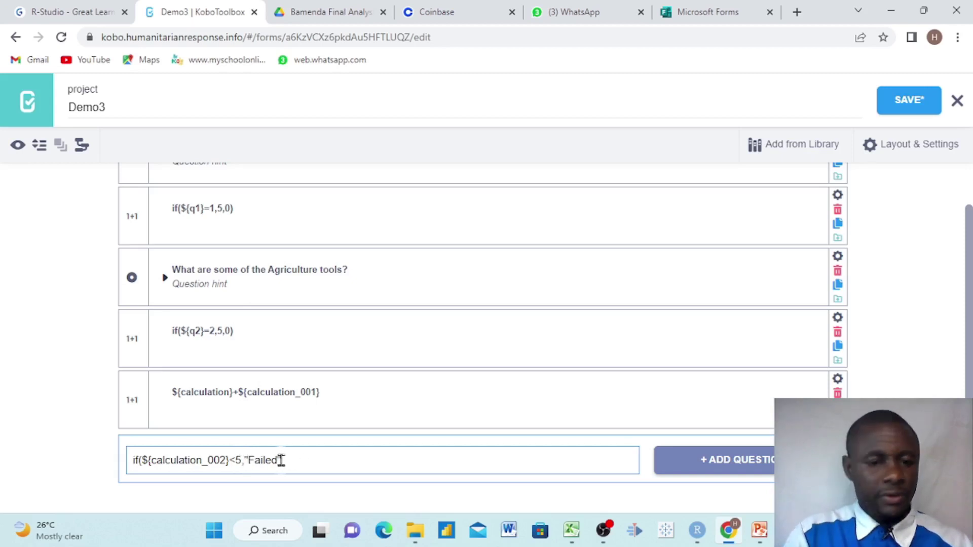
pyautogui.write('"')
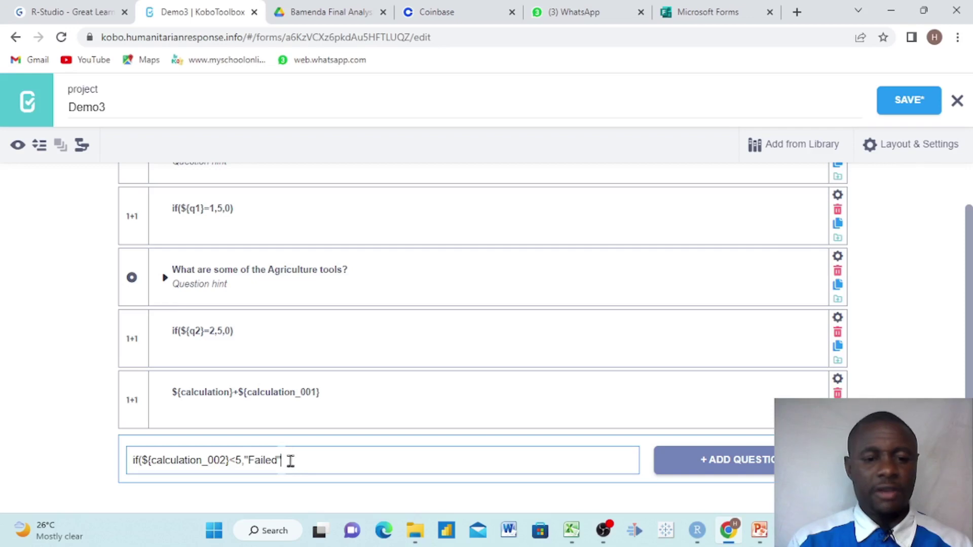
# Set the threshold to 10, complete the entry as if(${calculation_002}<10,"Failed","Passed") and add it as a Calculate question.
pyautogui.doubleClick(240, 460)
pyautogui.write('10,')
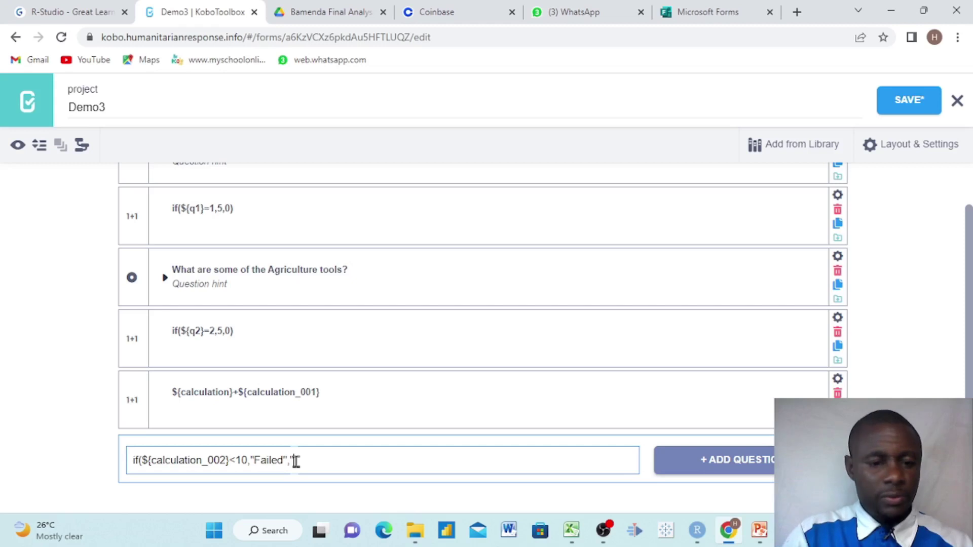
pyautogui.write('Passed')
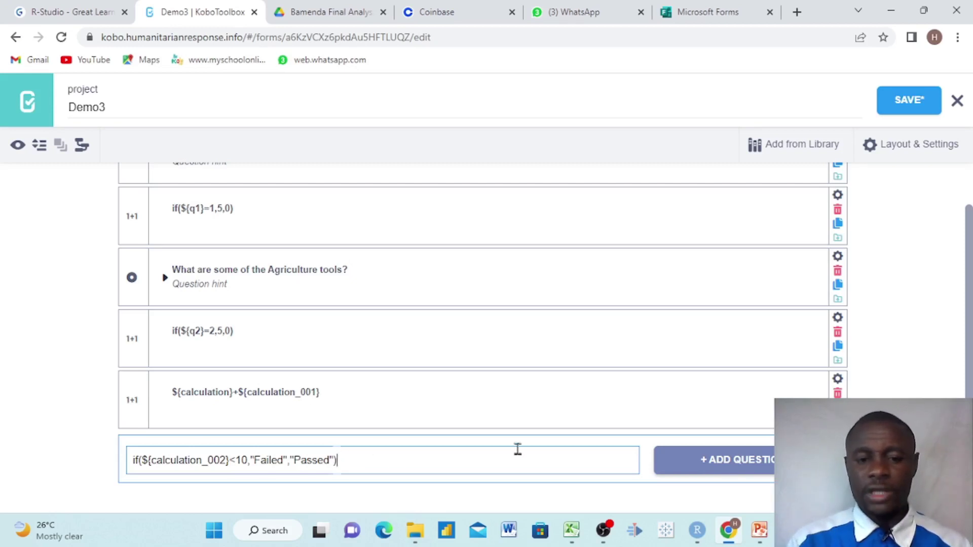
pyautogui.click(700, 462)
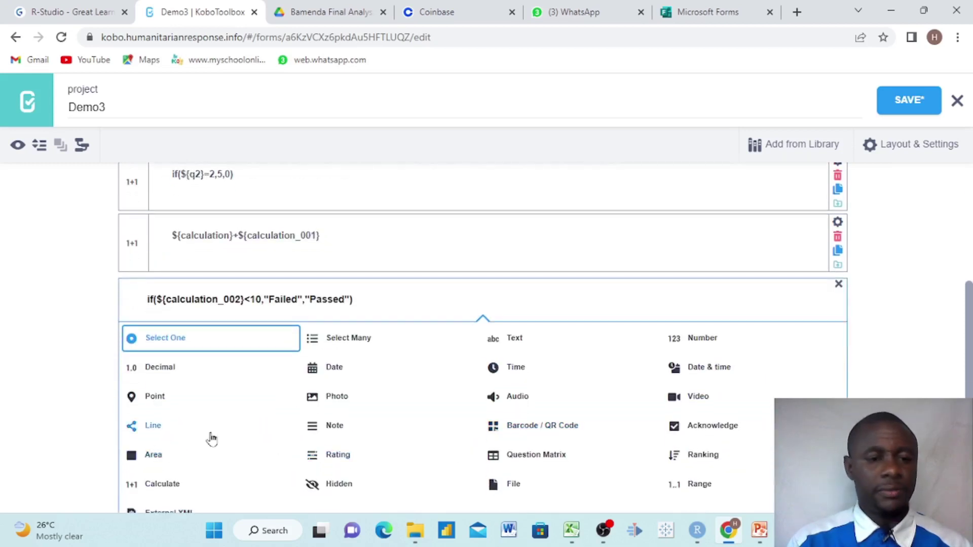
pyautogui.click(174, 484)
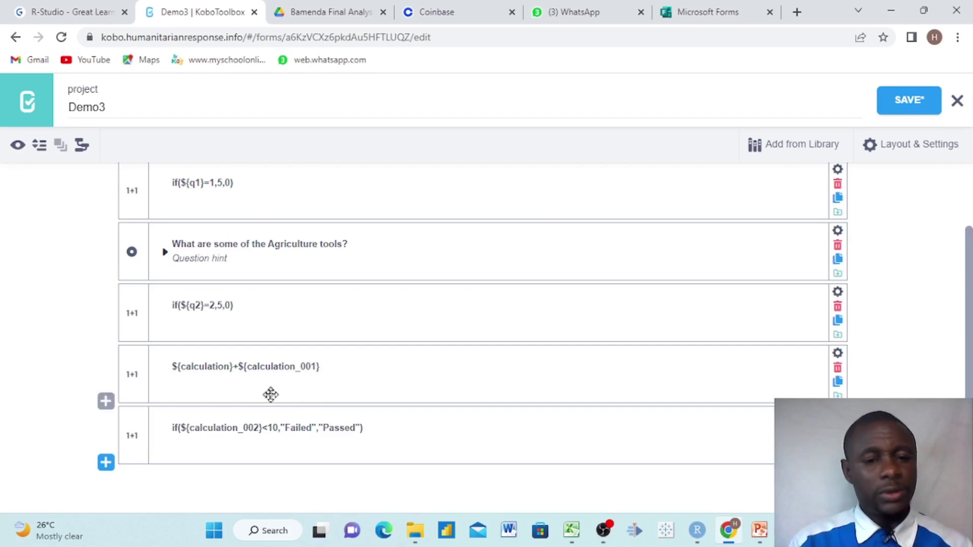
# Start a new last question with the text ${calculation_003}, using the data column name of the Failed/Passed calculation.
pyautogui.click(106, 462)
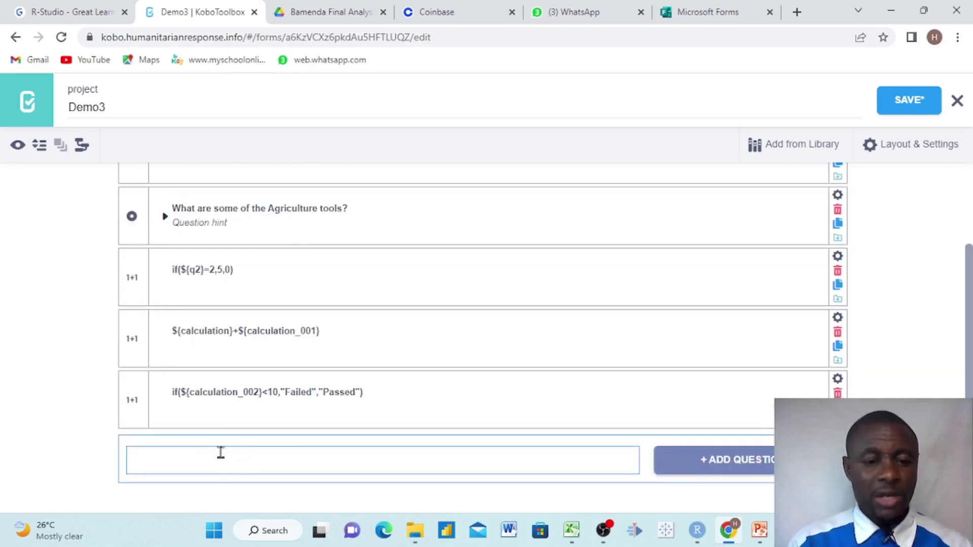
pyautogui.click(340, 459)
pyautogui.write('${')
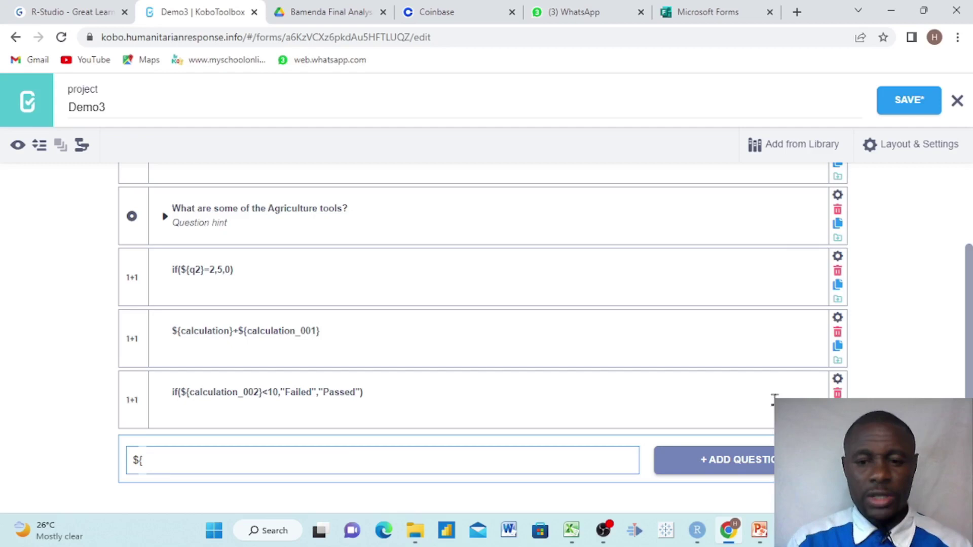
pyautogui.click(838, 379)
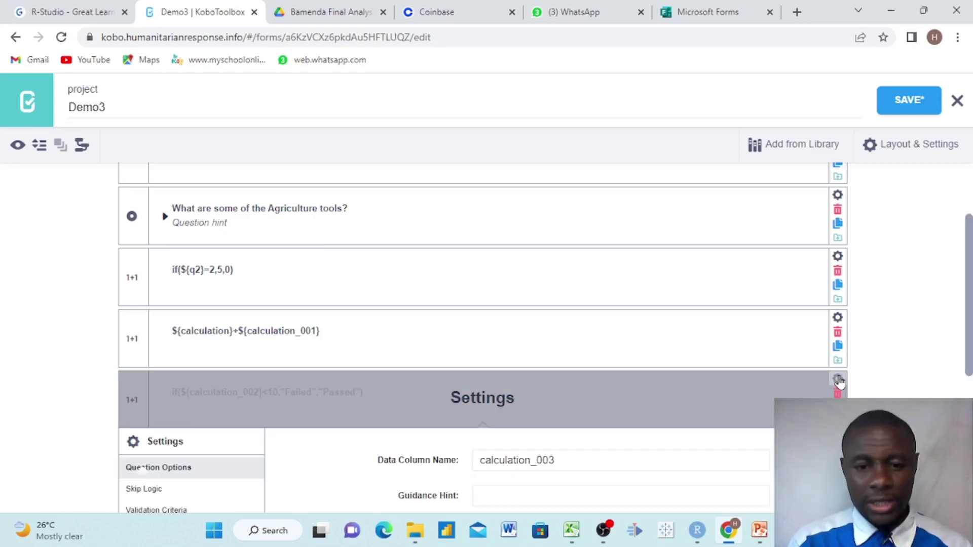
pyautogui.moveTo(557, 462); pyautogui.dragTo(480, 465)
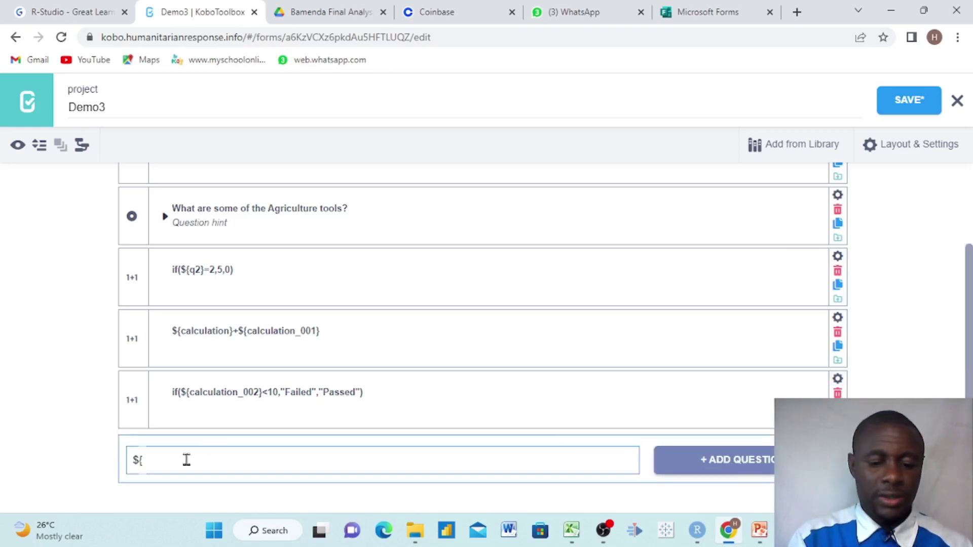
pyautogui.write('calculation_003')
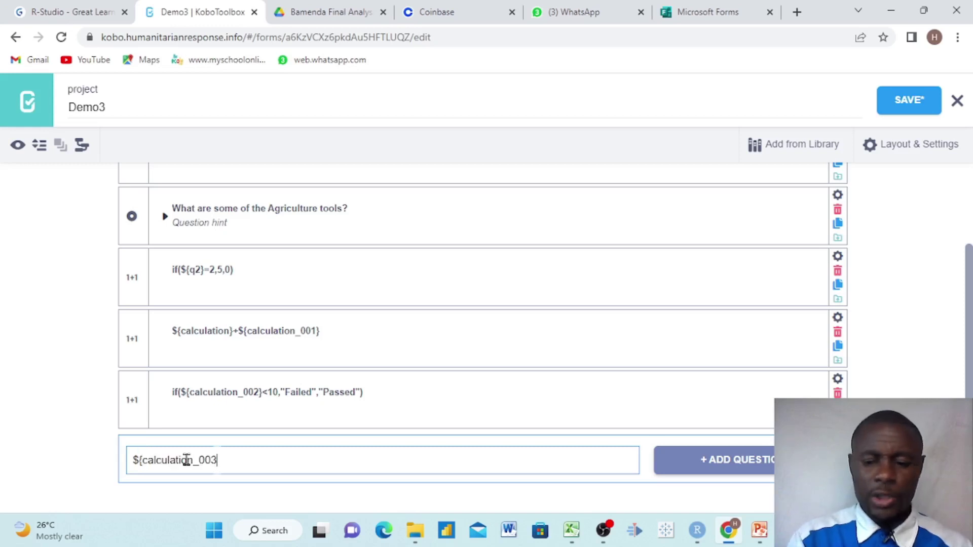
pyautogui.write('}')
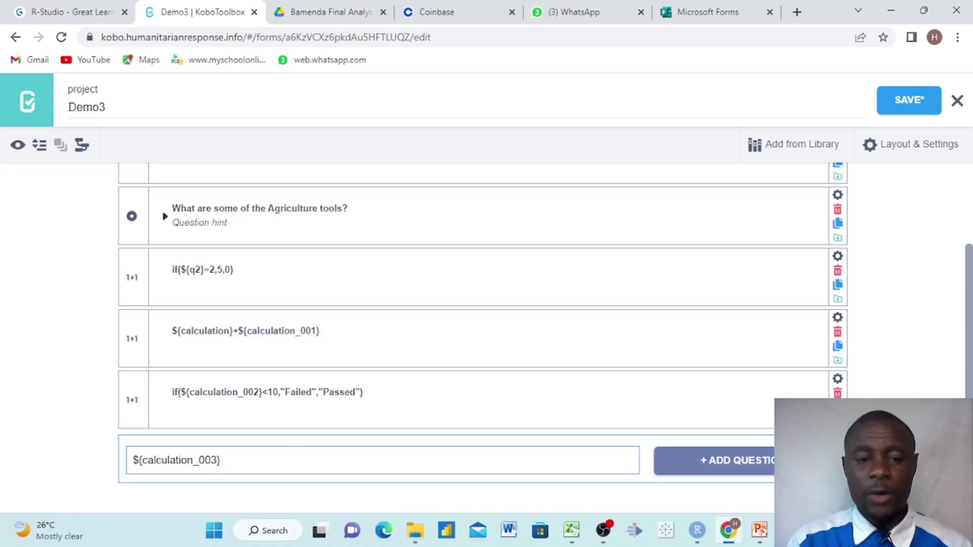
# Add the ${calculation_003} entry as a Note question and save the form.
pyautogui.click(738, 458)
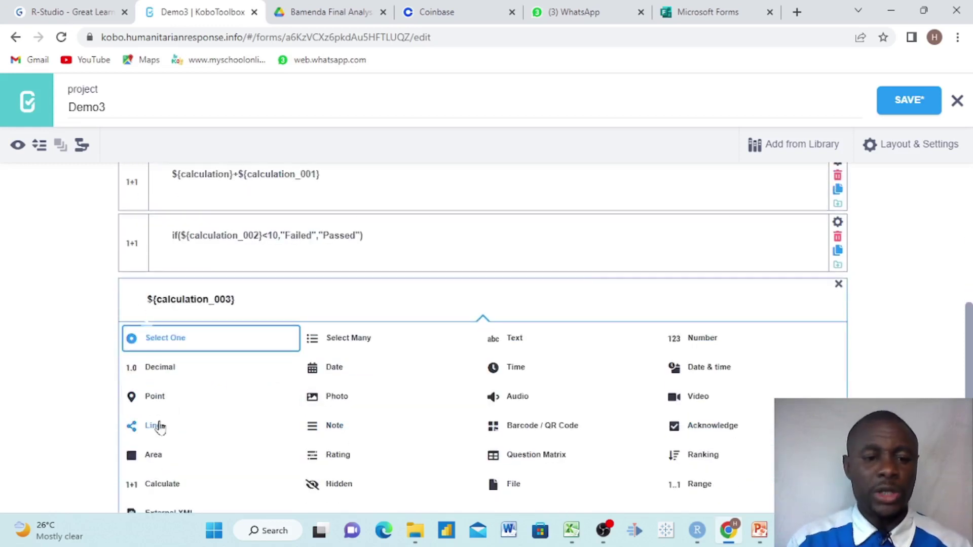
pyautogui.click(342, 426)
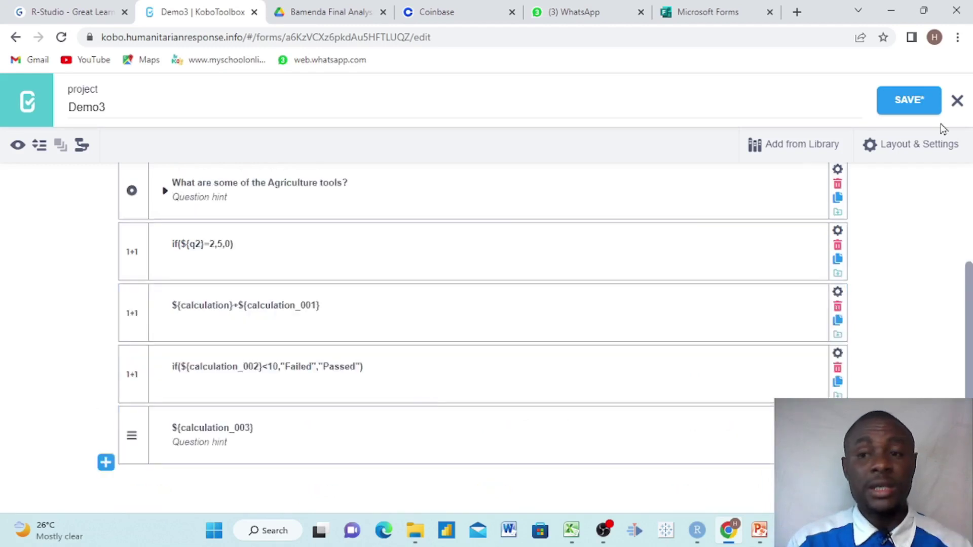
pyautogui.click(896, 104)
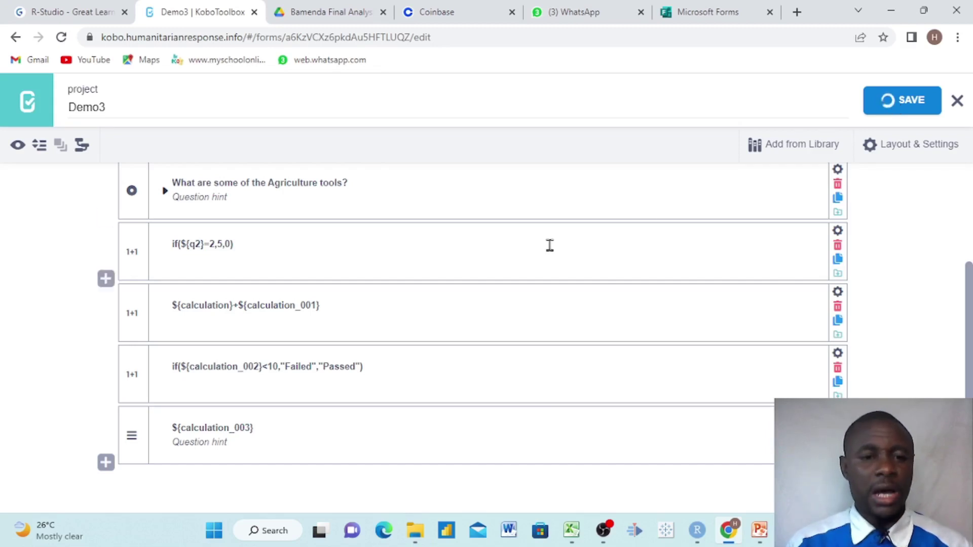
# Preview the Demo3 form and test the all-correct case, answering Excel for Data Analysis tools and Cutlass for Agriculture tools.
pyautogui.scroll(2, 540, 252)
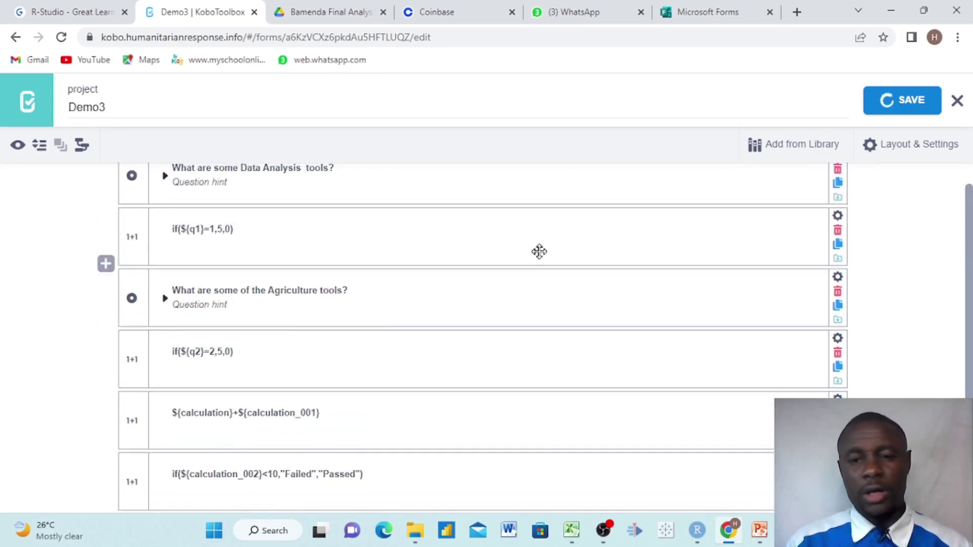
pyautogui.scroll(1, 539, 251)
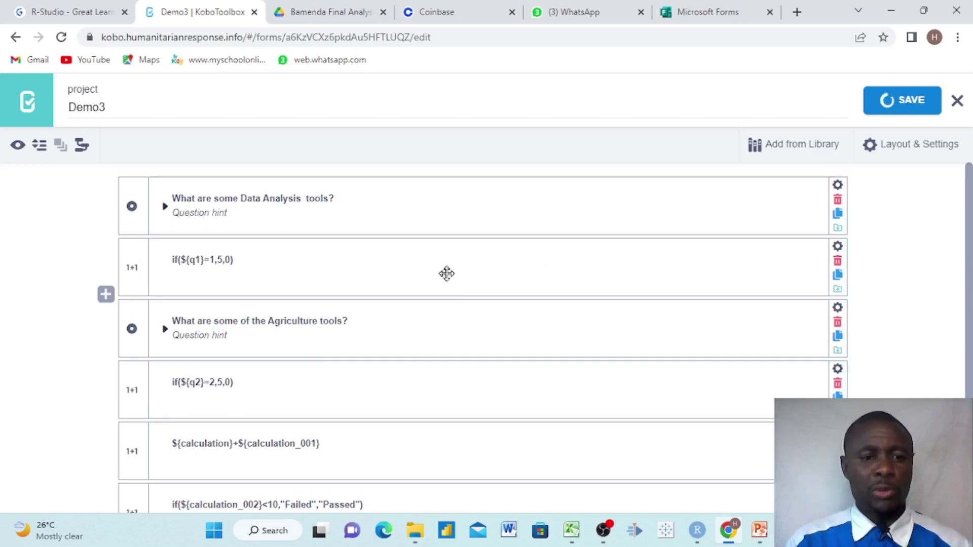
pyautogui.scroll(-2, 288, 394)
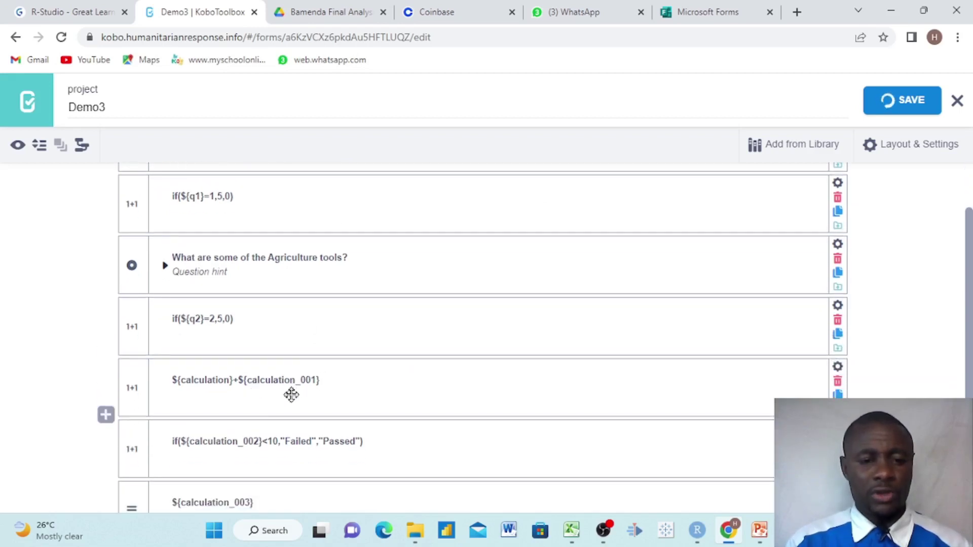
pyautogui.scroll(-1, 277, 392)
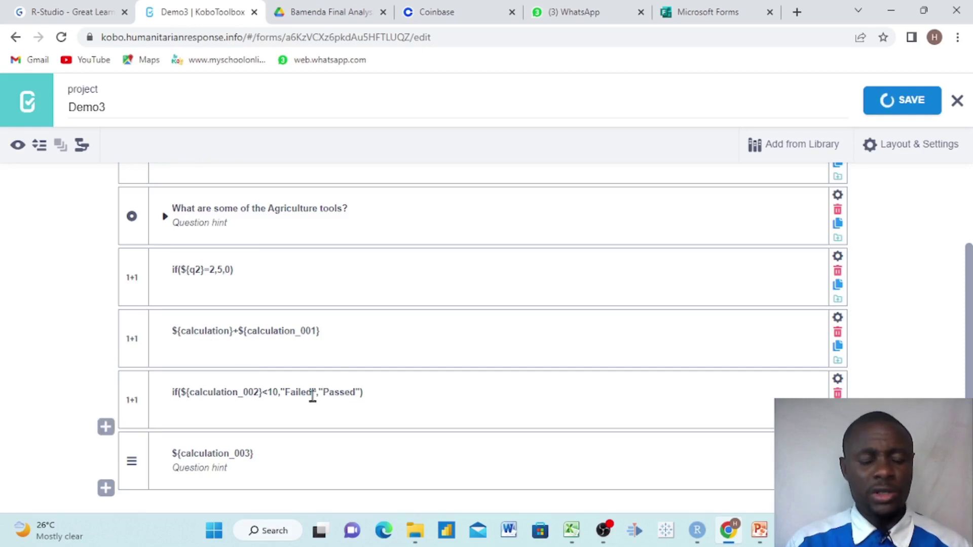
pyautogui.scroll(-1, 313, 396)
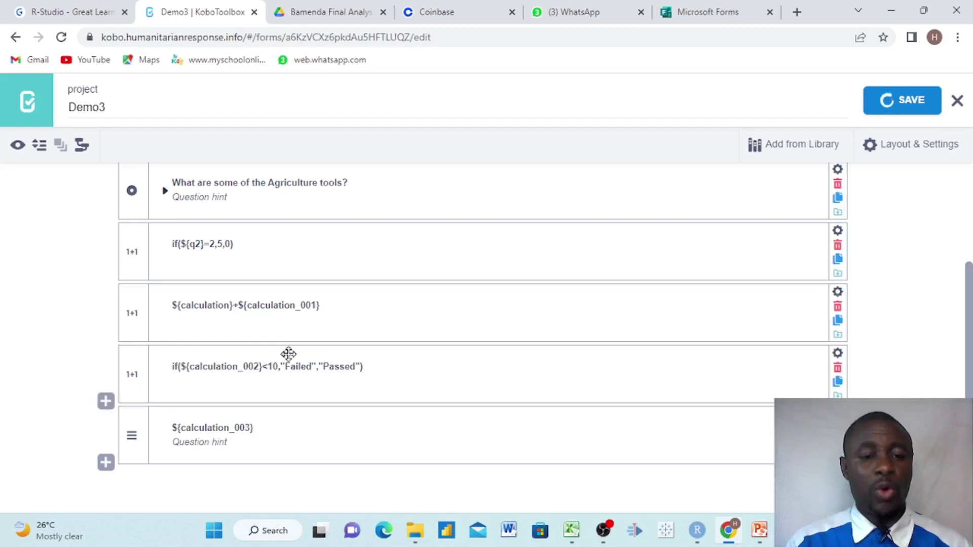
pyautogui.click(17, 147)
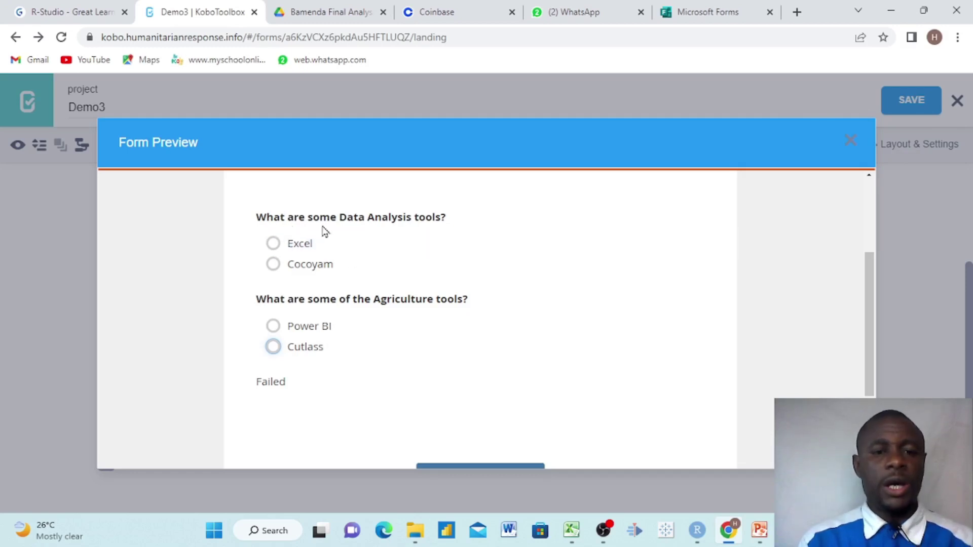
pyautogui.click(274, 244)
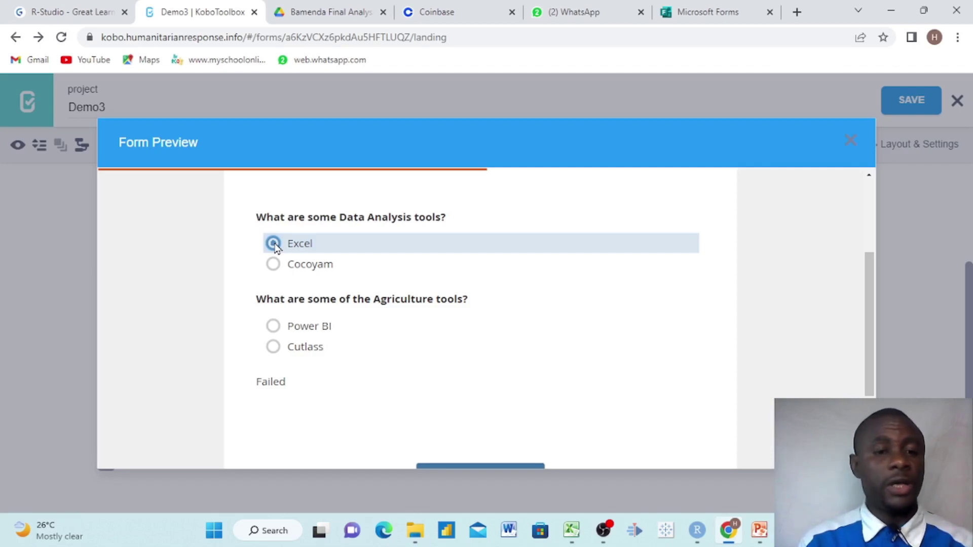
pyautogui.click(273, 348)
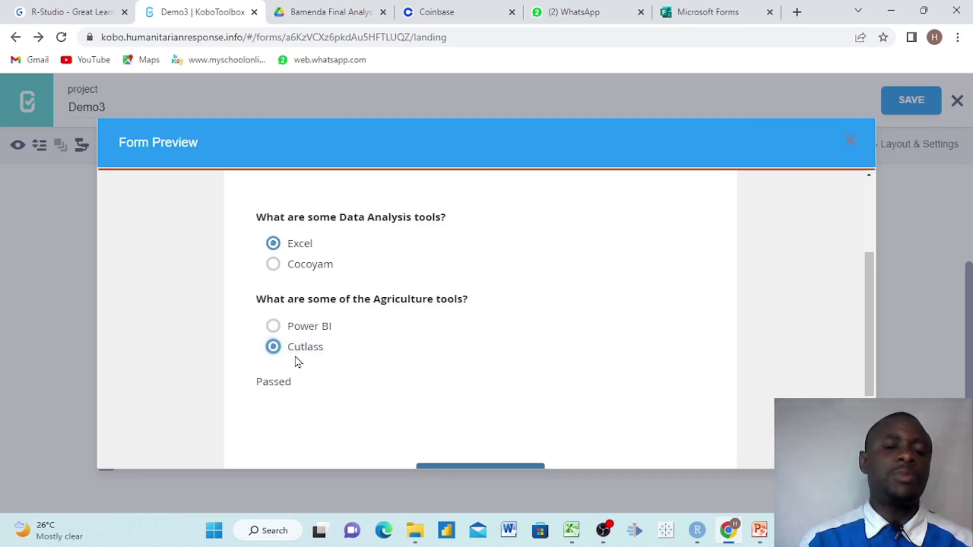
# Test the preview with Power BI for Agriculture tools, combined with Excel and with Cocoyam for Data Analysis tools, and close it.
pyautogui.click(274, 327)
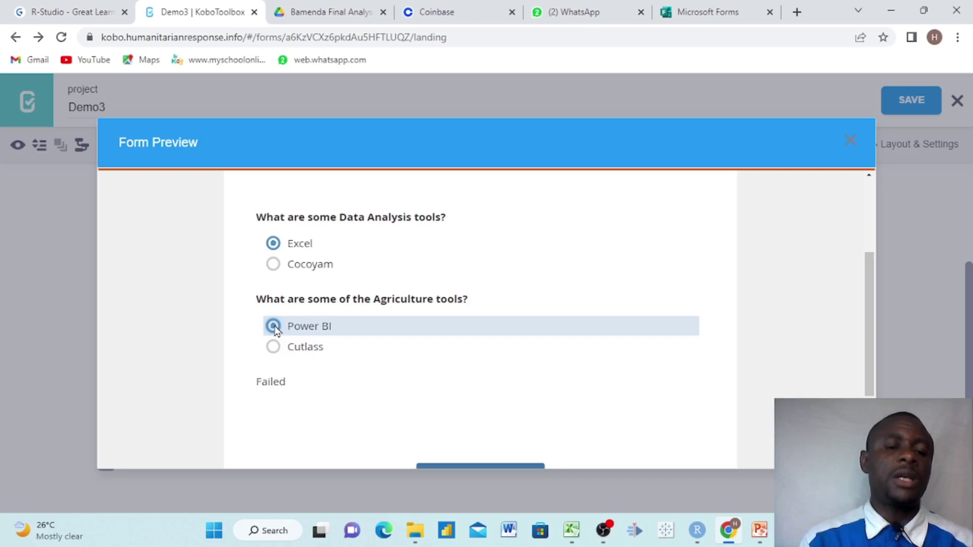
pyautogui.click(278, 265)
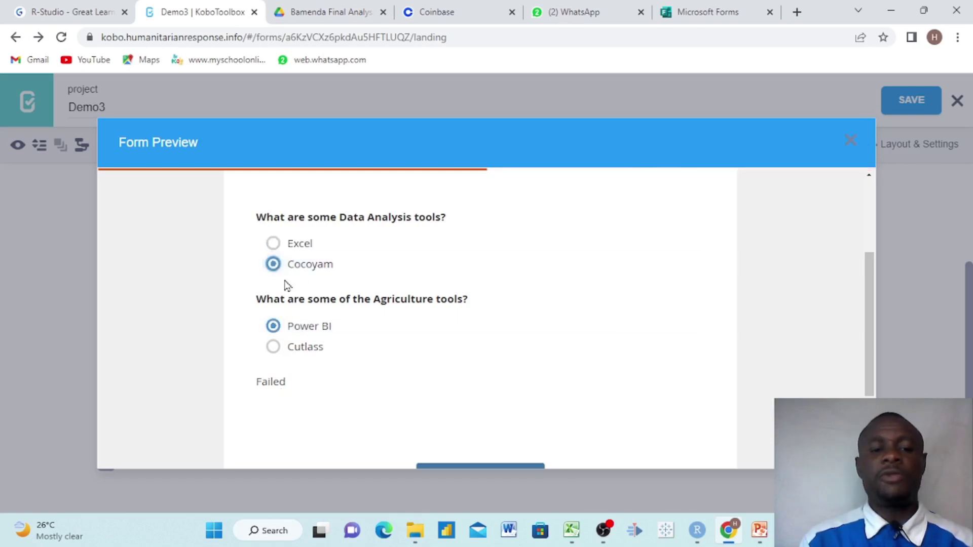
pyautogui.click(274, 245)
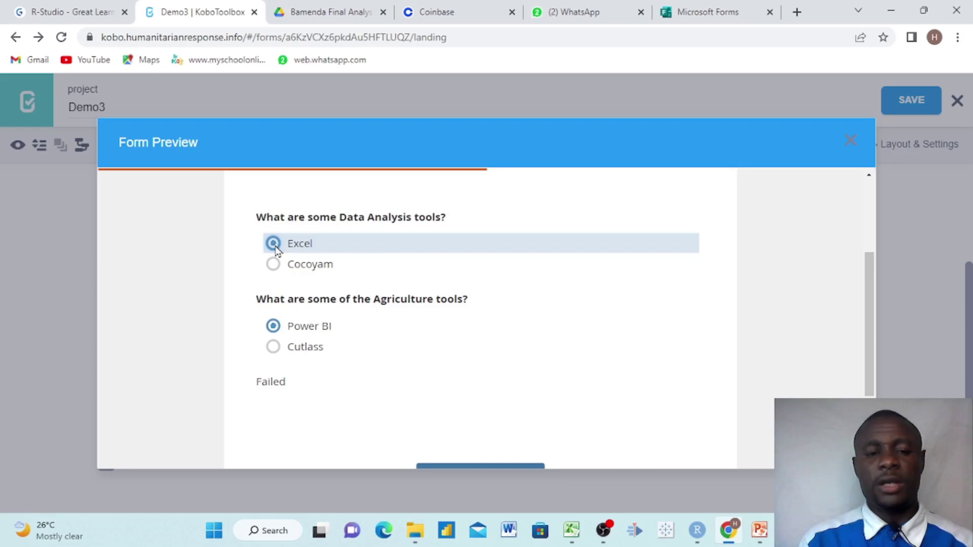
pyautogui.click(851, 143)
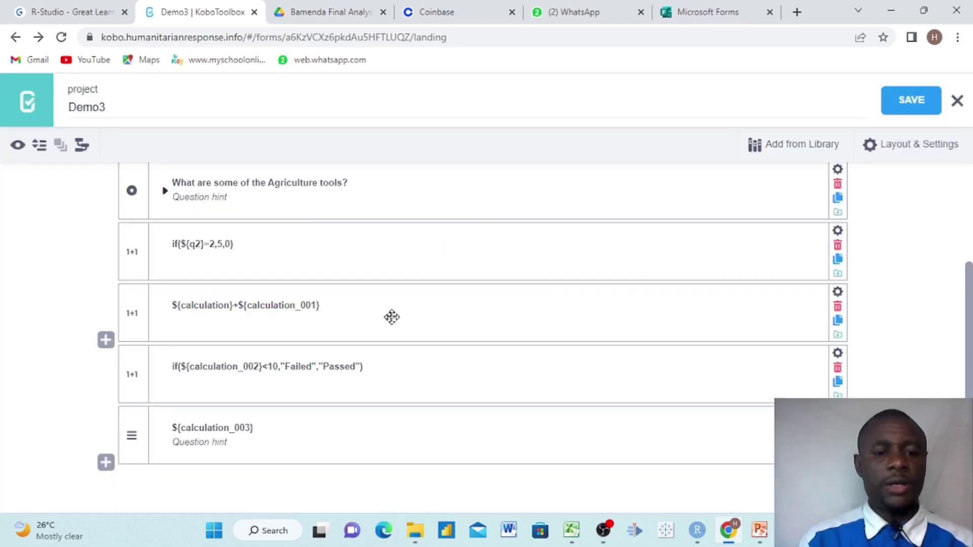
# Change the pass threshold in the Failed/Passed calculation to 5, giving if(${calculation_002}<5,"Failed","Passed"), and save the form.
pyautogui.click(278, 367)
pyautogui.press('BackSpace')
pyautogui.press('BackSpace')
pyautogui.write('5')
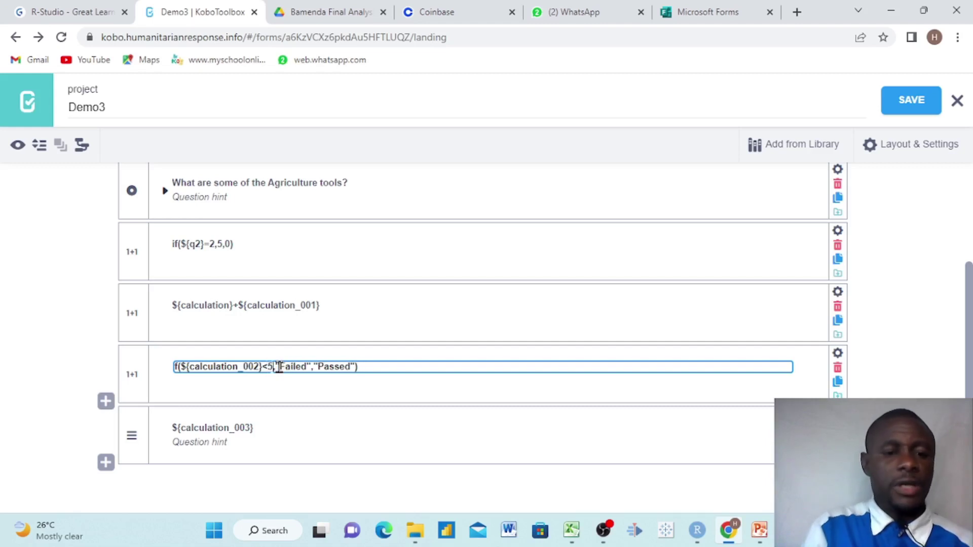
pyautogui.click(901, 104)
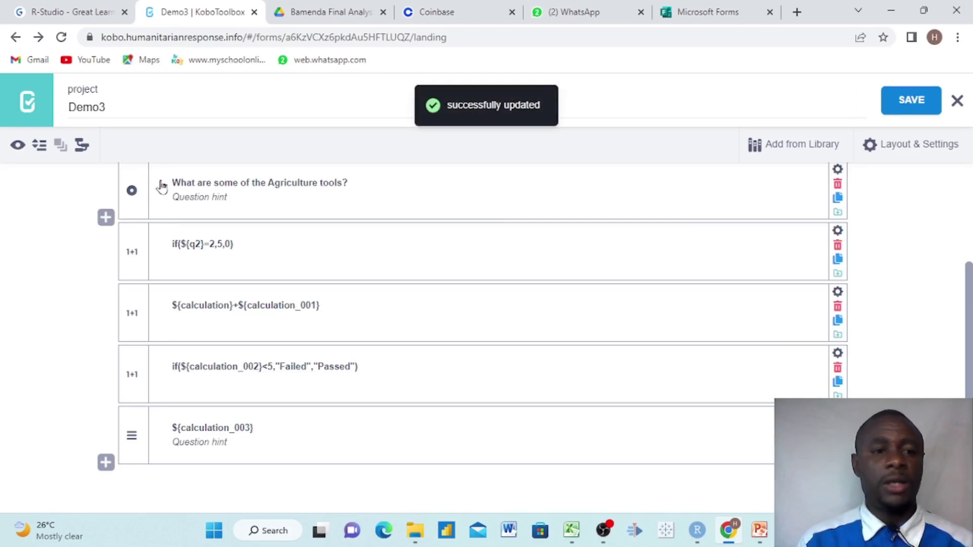
# Preview the updated form, test Cutlass alone, Power BI alone and Power BI combined with Excel, and close the preview.
pyautogui.click(18, 146)
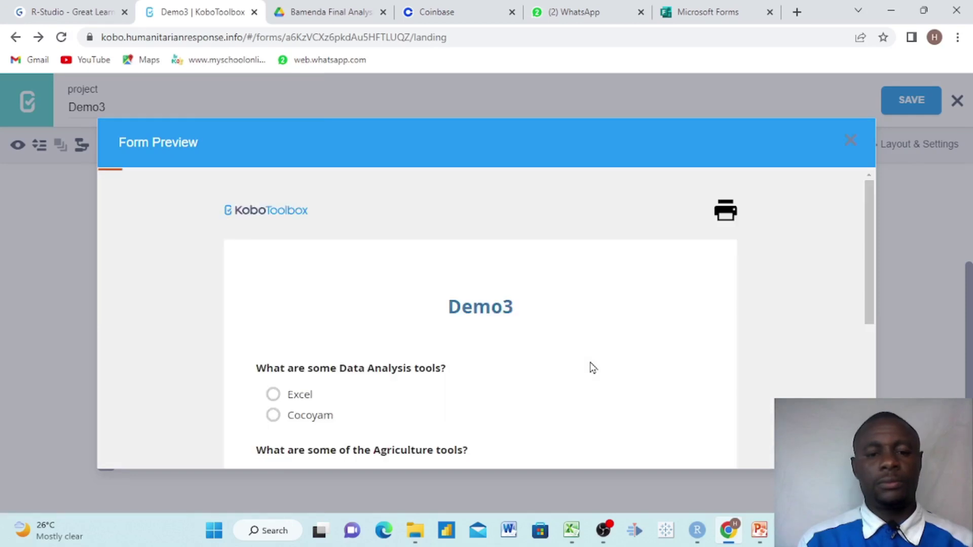
pyautogui.scroll(-2, 529, 362)
pyautogui.scroll(-1, 529, 362)
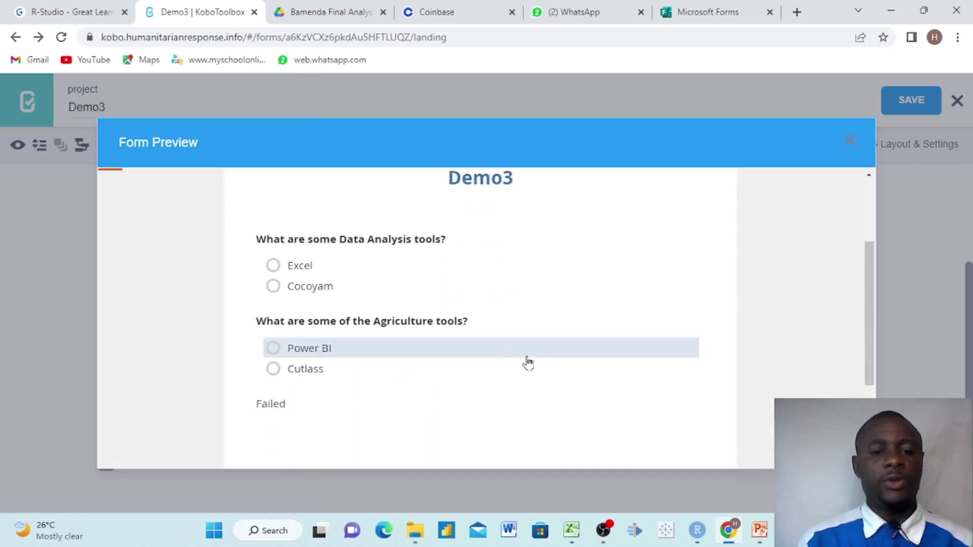
pyautogui.click(274, 370)
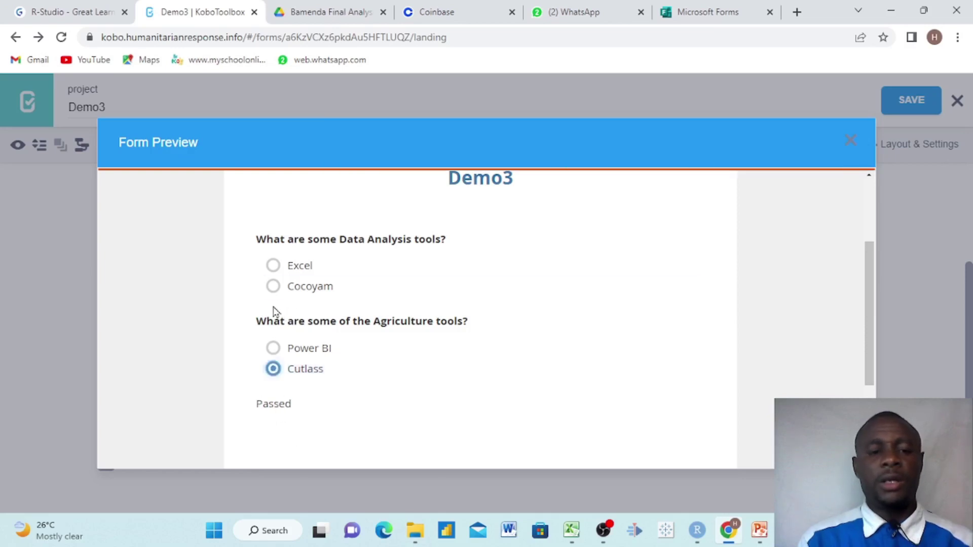
pyautogui.click(273, 349)
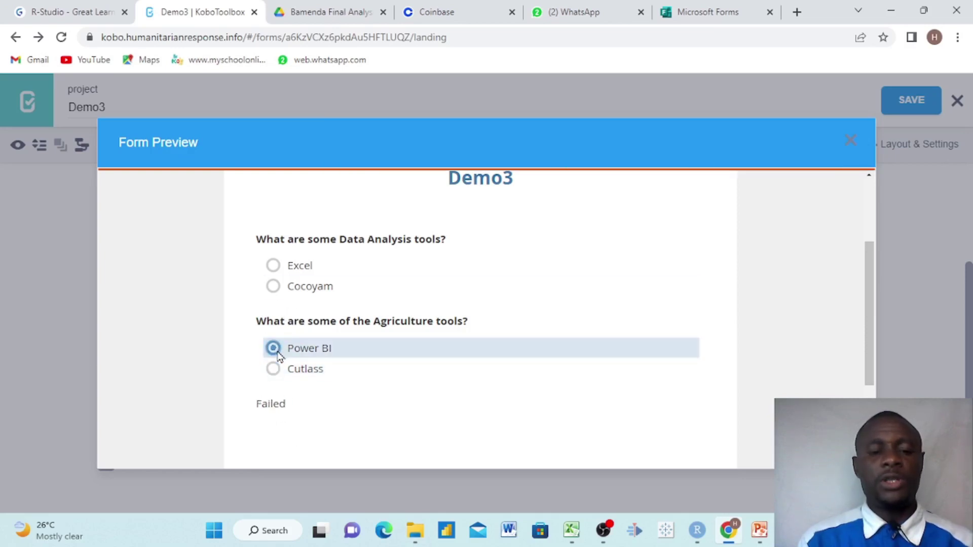
pyautogui.click(274, 265)
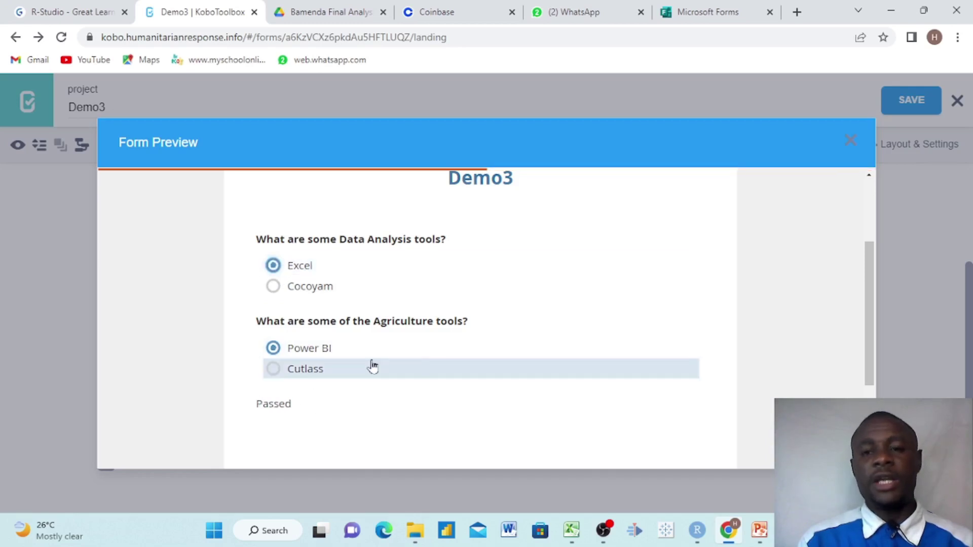
pyautogui.click(850, 141)
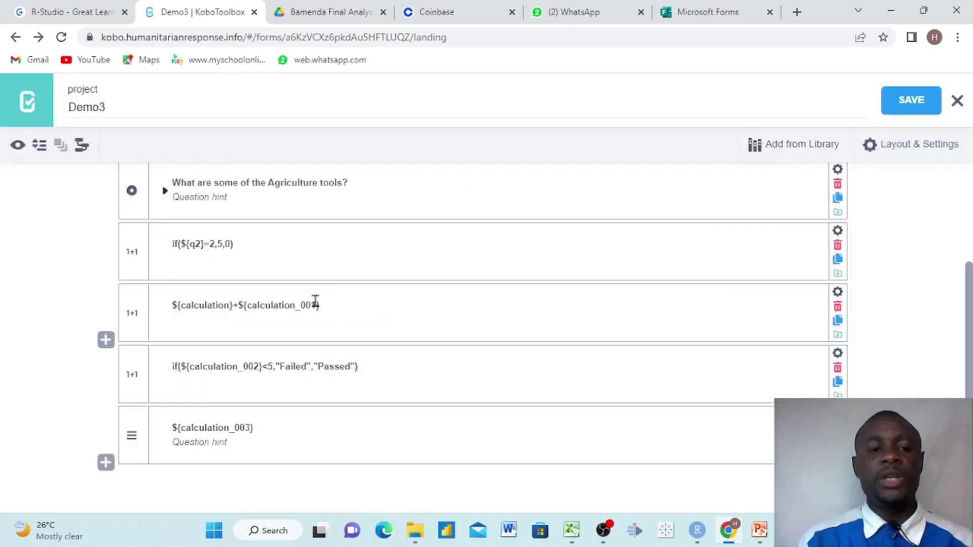